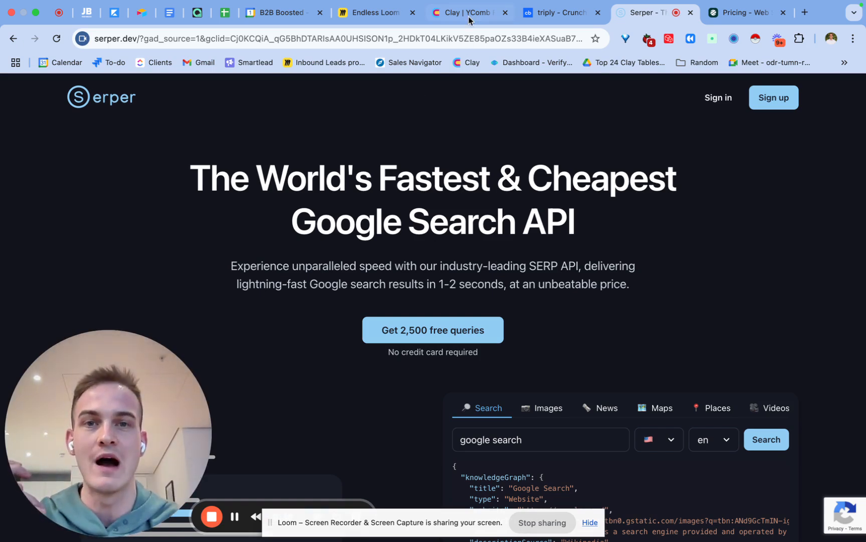
Step: Search Google in a new tab for "triply crunchbase" and refine the query to "triply.cc crunchbase"
{"action": "left_click", "coordinate": [806, 15]}
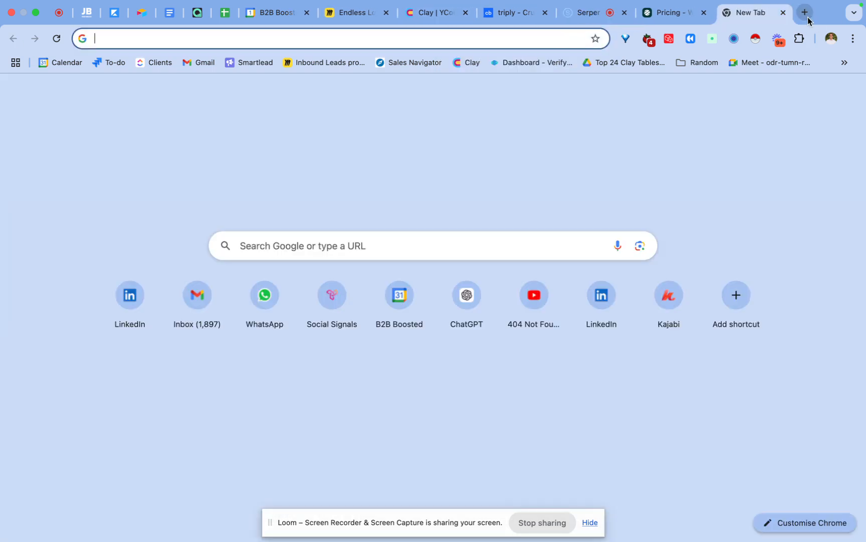
{"action": "type", "text": "triply"}
{"action": "key", "text": "Return"}
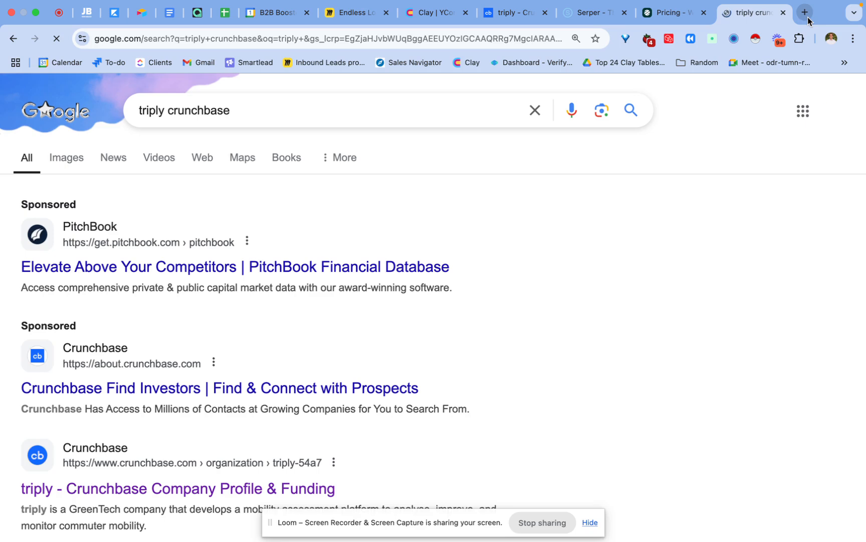
{"action": "left_click_drag", "start_coordinate": [173, 365], "coordinate": [257, 327]}
{"action": "left_click", "coordinate": [167, 110]}
{"action": "type", "text": ".cc"}
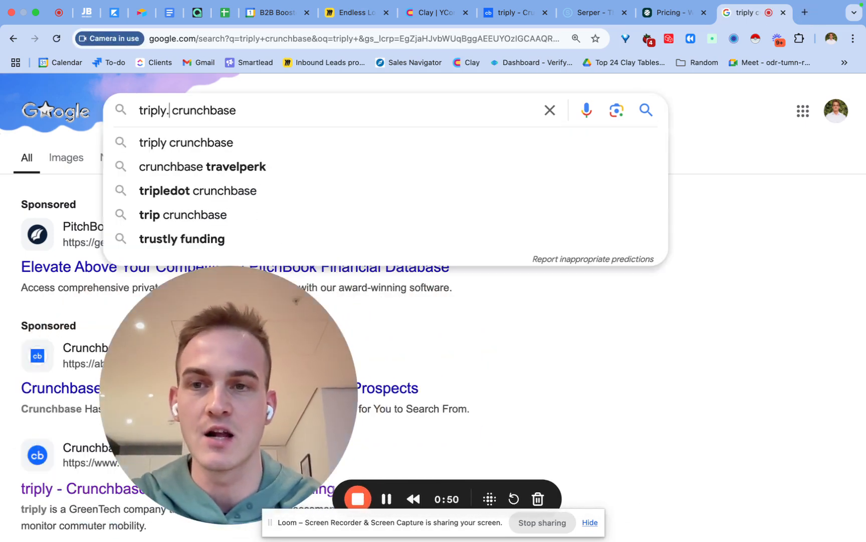
{"action": "key", "text": "Return"}
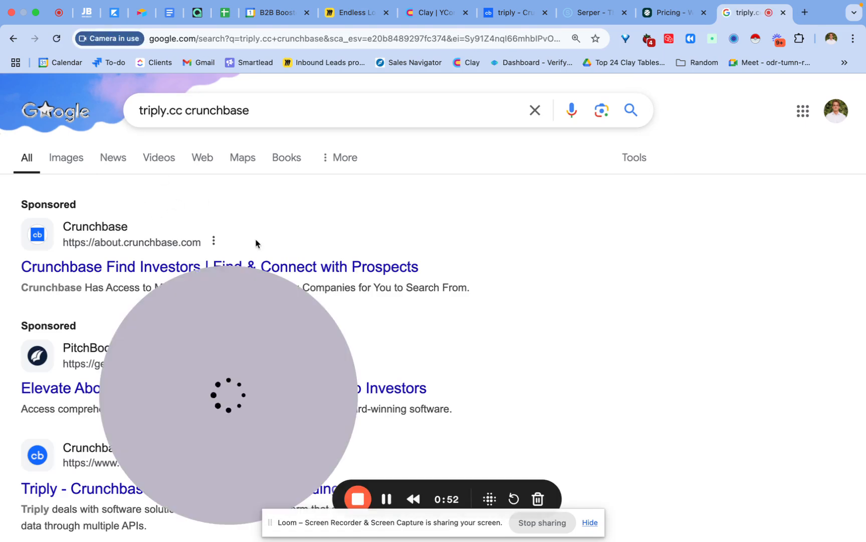
Step: Review triply's Crunchbase profile, the Serper homepage and the ZenRows product pricing, and close the Google search tab
{"action": "left_click", "coordinate": [505, 13]}
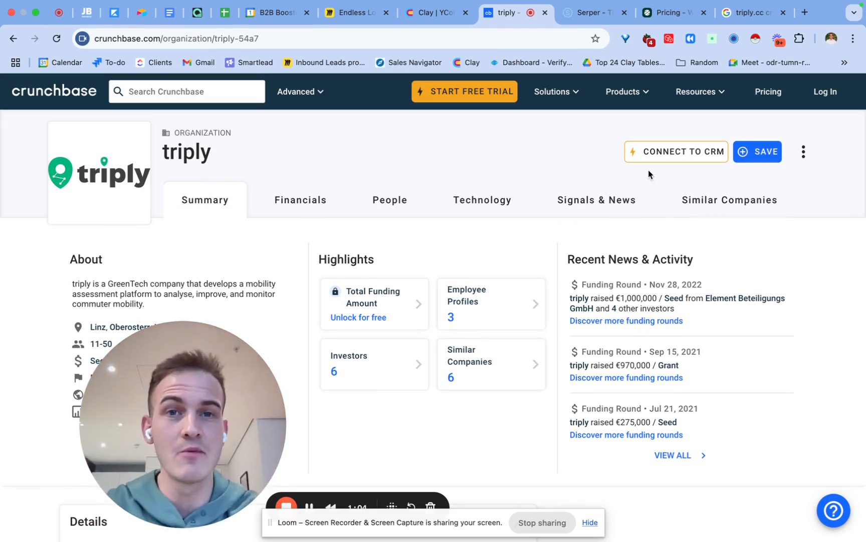
{"action": "left_click", "coordinate": [591, 14]}
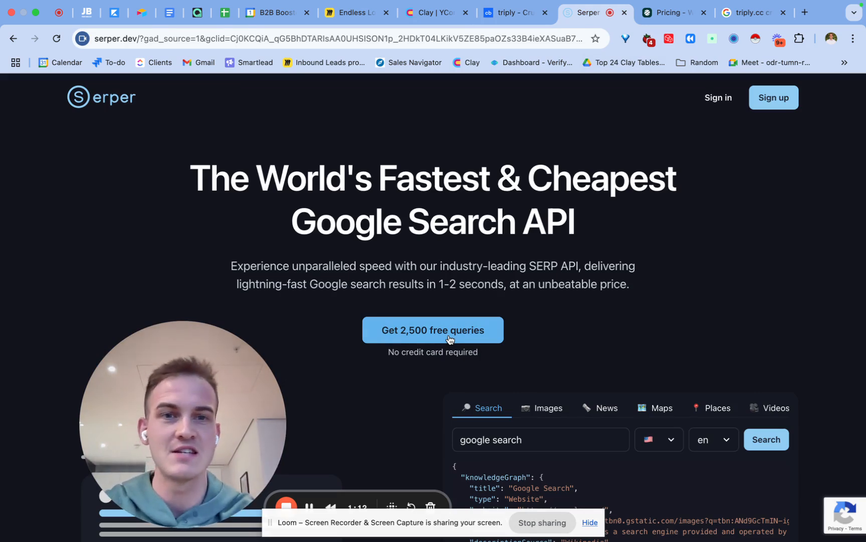
{"action": "left_click", "coordinate": [668, 20]}
{"action": "scroll", "coordinate": [438, 221], "scroll_direction": "down", "scroll_amount": 3}
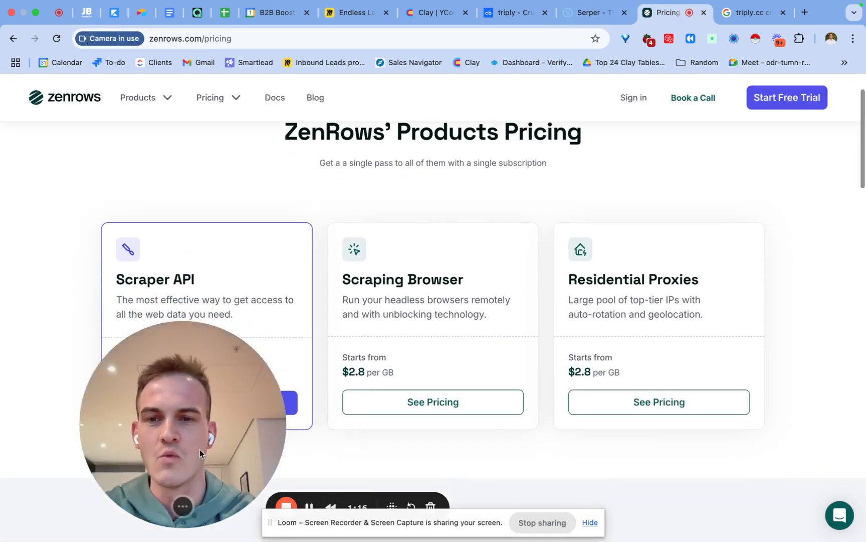
{"action": "left_click_drag", "start_coordinate": [200, 449], "coordinate": [443, 445]}
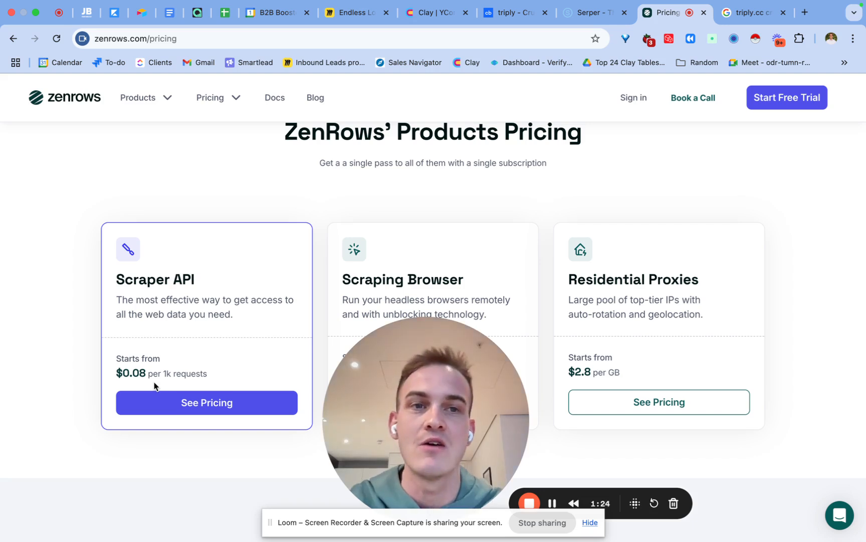
{"action": "left_click", "coordinate": [783, 12]}
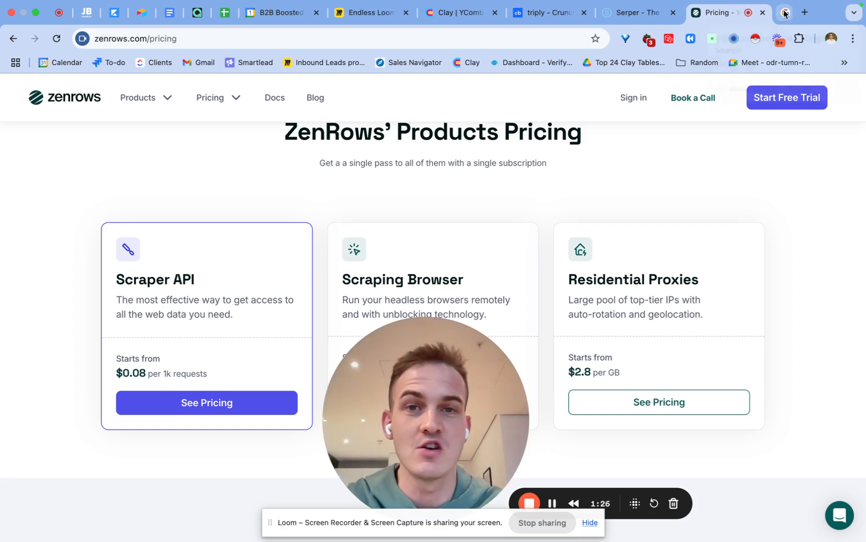
Step: Switch to the Miro board and examine the five-step Crunchbase scraping workflow from finding the website to AI interpretation
{"action": "left_click", "coordinate": [378, 16]}
{"action": "scroll", "coordinate": [308, 188], "scroll_direction": "down", "scroll_amount": 1}
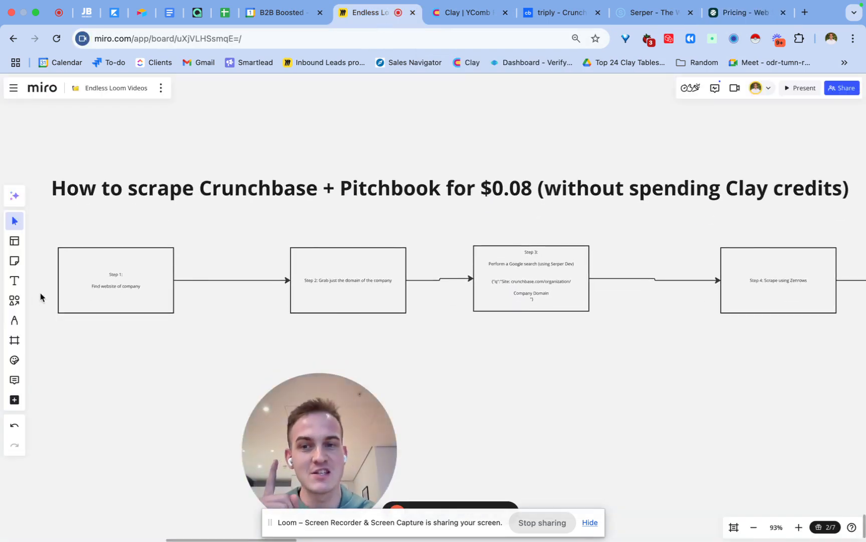
{"action": "scroll", "coordinate": [135, 325], "scroll_direction": "up", "scroll_amount": 5}
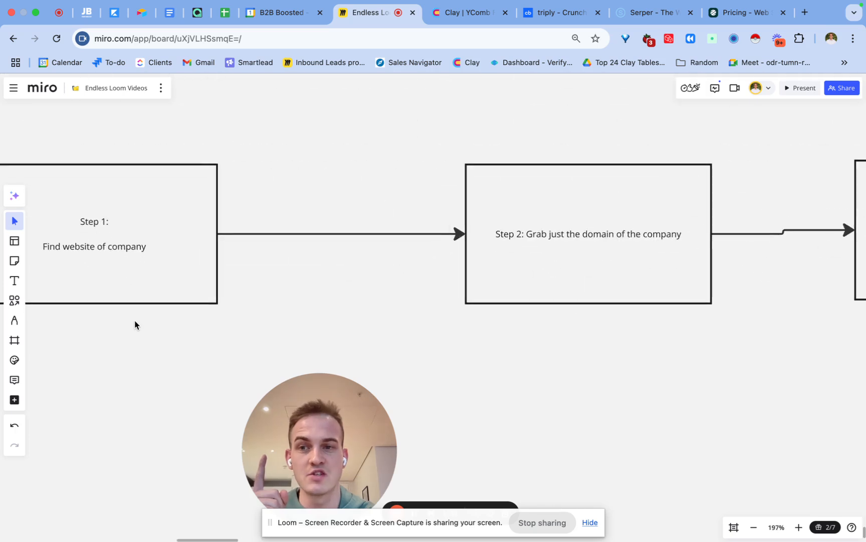
{"action": "scroll", "coordinate": [239, 340], "scroll_direction": "left", "scroll_amount": 3}
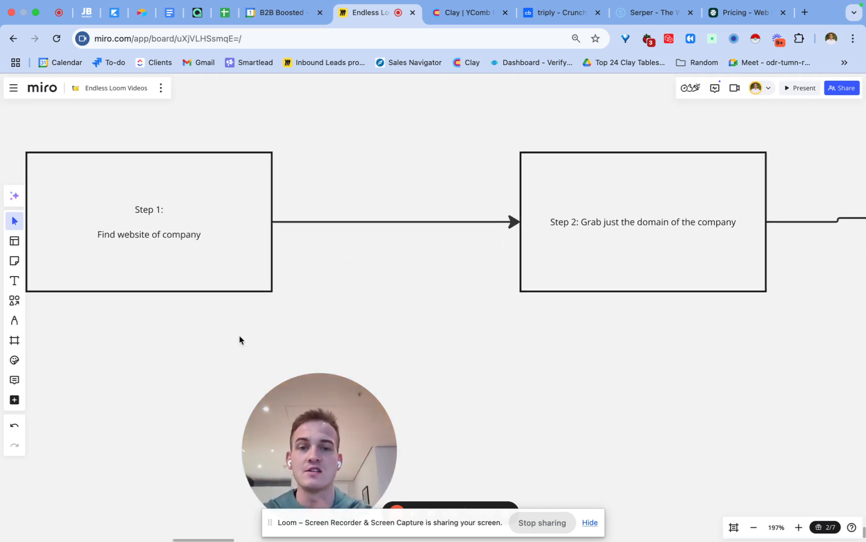
{"action": "scroll", "coordinate": [565, 215], "scroll_direction": "right", "scroll_amount": 5}
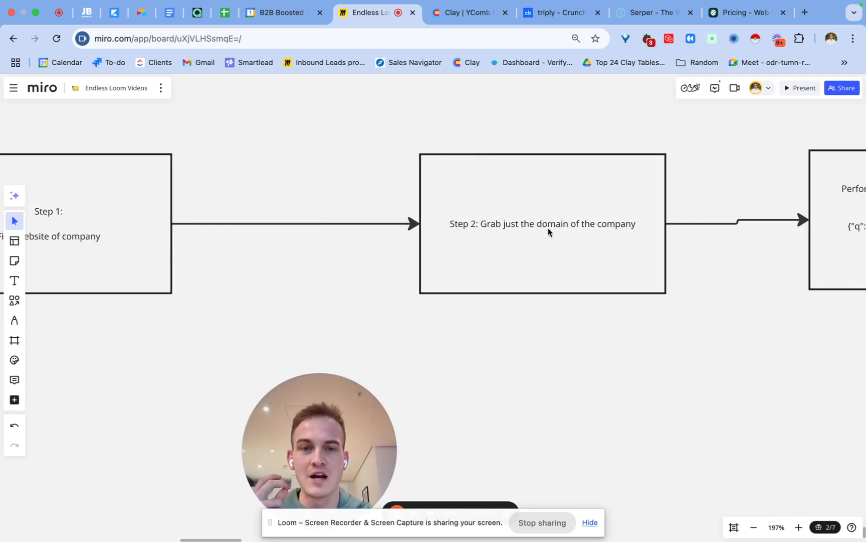
{"action": "scroll", "coordinate": [544, 227], "scroll_direction": "right", "scroll_amount": 15}
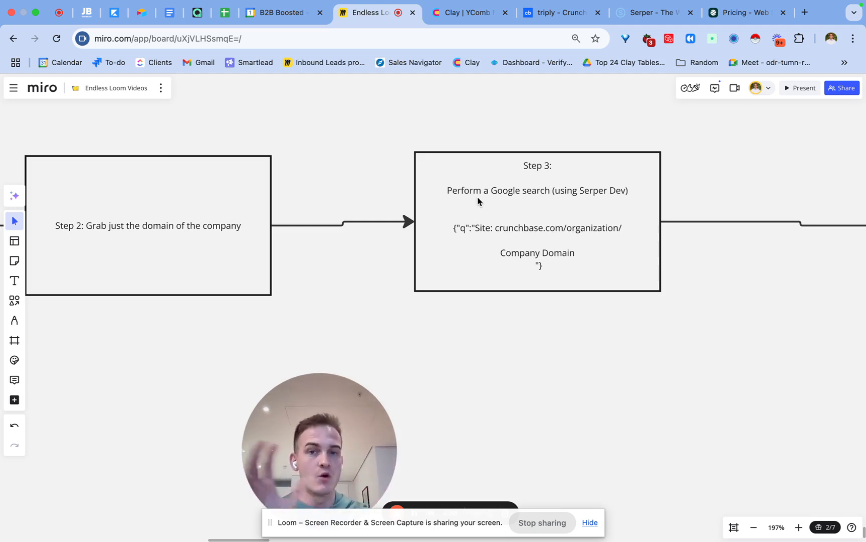
{"action": "scroll", "coordinate": [477, 200], "scroll_direction": "right", "scroll_amount": 15}
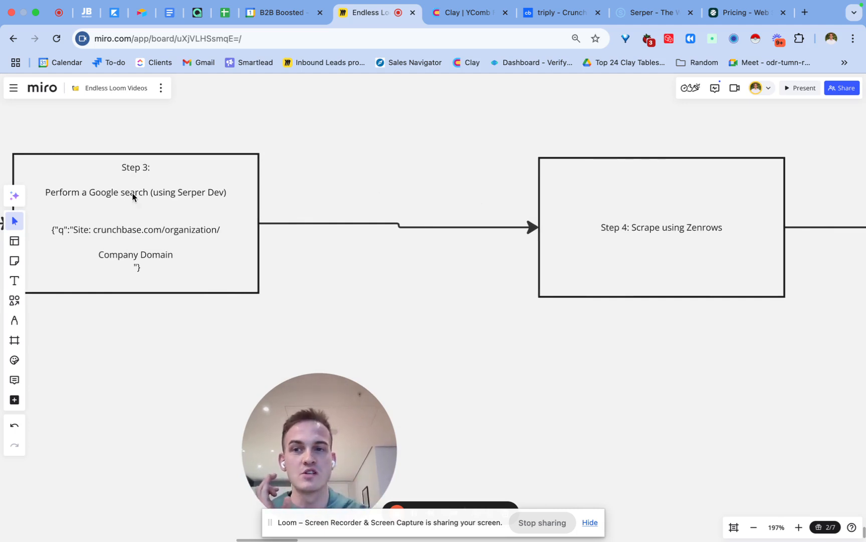
{"action": "scroll", "coordinate": [675, 237], "scroll_direction": "right", "scroll_amount": 20}
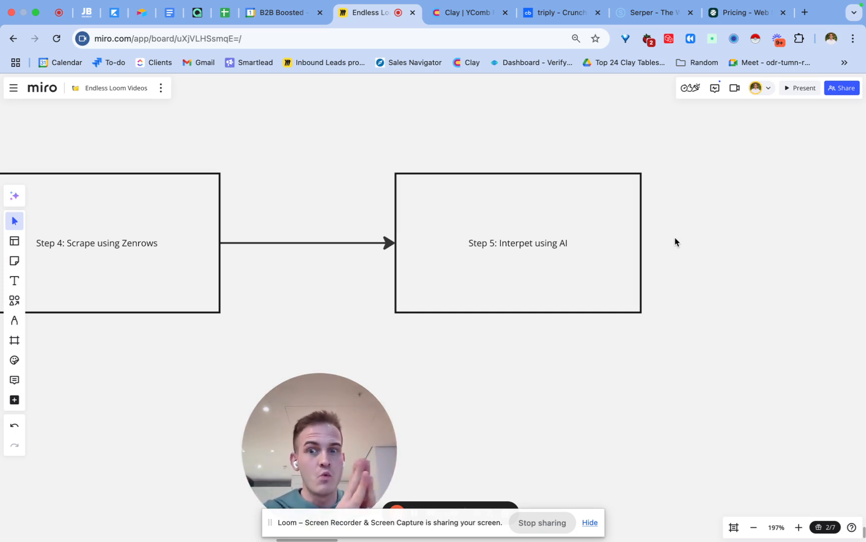
{"action": "scroll", "coordinate": [675, 242], "scroll_direction": "left", "scroll_amount": 15}
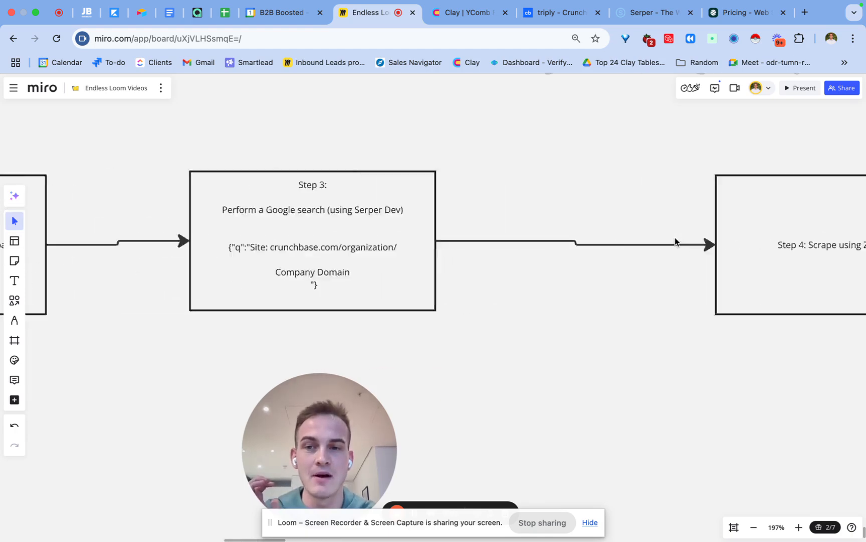
{"action": "scroll", "coordinate": [675, 242], "scroll_direction": "right", "scroll_amount": 8}
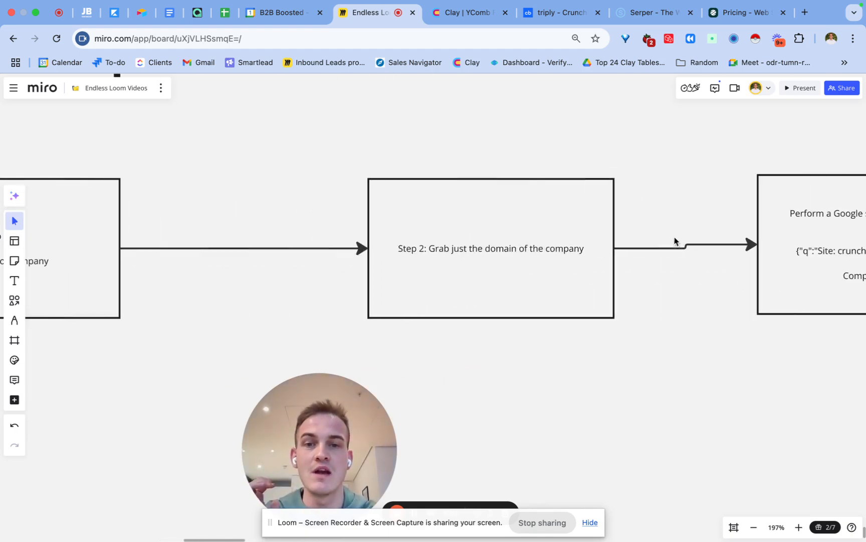
Step: Switch to the Clay table and delete the Normal Domain column
{"action": "left_click", "coordinate": [472, 15]}
{"action": "scroll", "coordinate": [308, 277], "scroll_direction": "down", "scroll_amount": 1}
{"action": "scroll", "coordinate": [308, 277], "scroll_direction": "up", "scroll_amount": 1}
{"action": "left_click", "coordinate": [346, 150]}
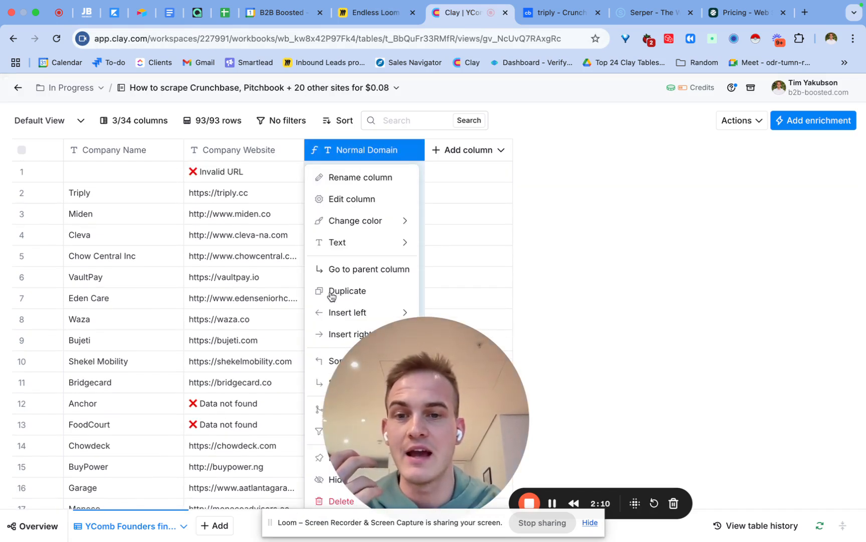
{"action": "key", "text": "Escape"}
{"action": "left_click_drag", "start_coordinate": [323, 501], "coordinate": [507, 480]}
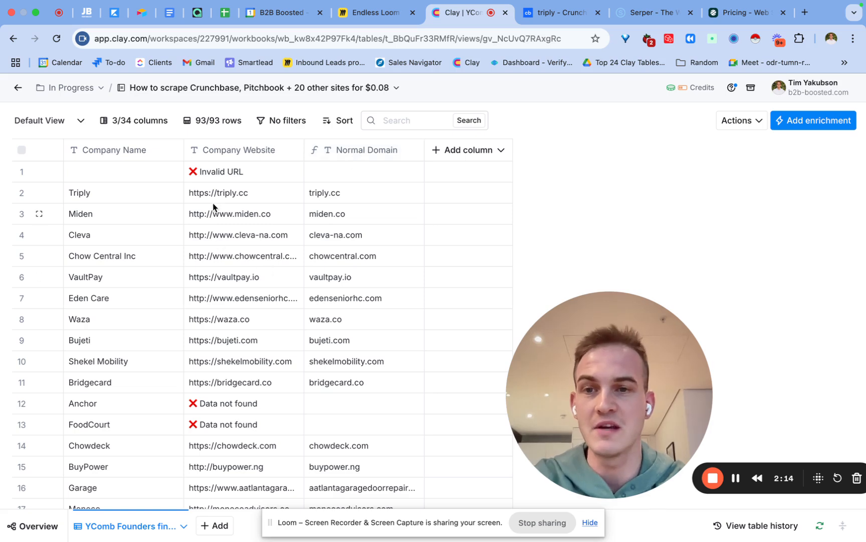
{"action": "left_click", "coordinate": [386, 147]}
{"action": "left_click", "coordinate": [380, 501]}
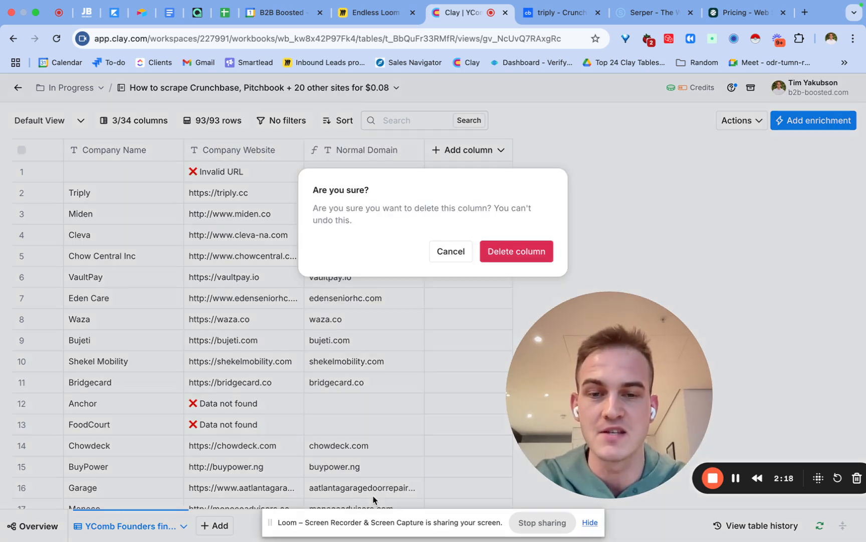
{"action": "left_click", "coordinate": [526, 256]}
{"action": "double_click", "coordinate": [246, 242]}
{"action": "left_click", "coordinate": [246, 274]}
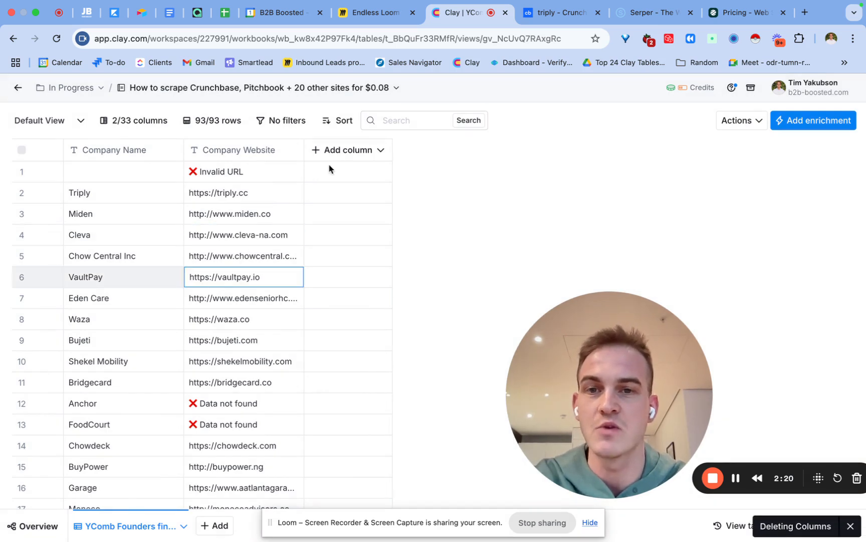
Step: Add a formula column generated from the prompt "grab the domain from" with the Company Website column inserted, and accept its output
{"action": "left_click", "coordinate": [342, 150]}
{"action": "left_click", "coordinate": [351, 270]}
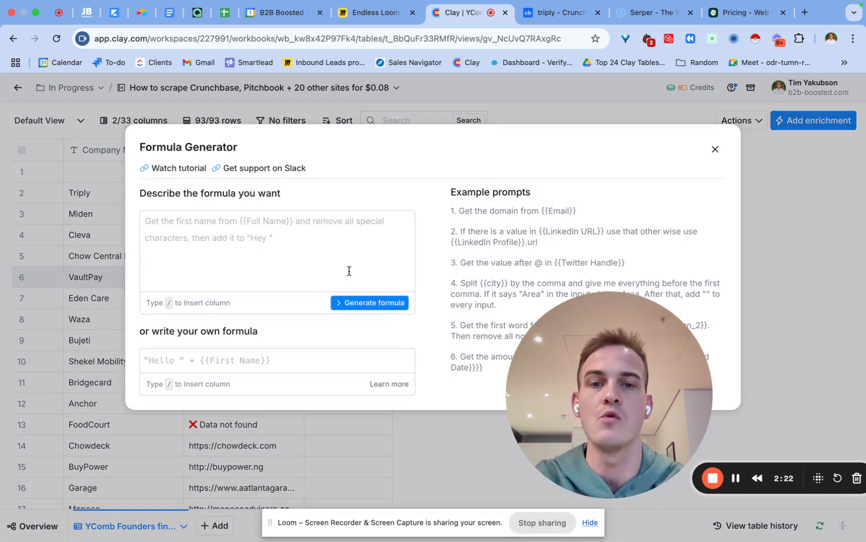
{"action": "type", "text": "grab t"}
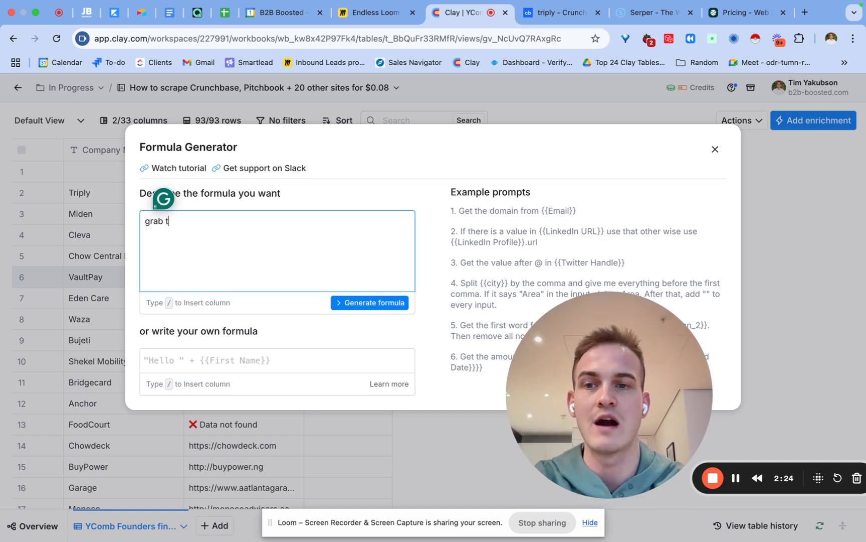
{"action": "type", "text": "he domain from /we"}
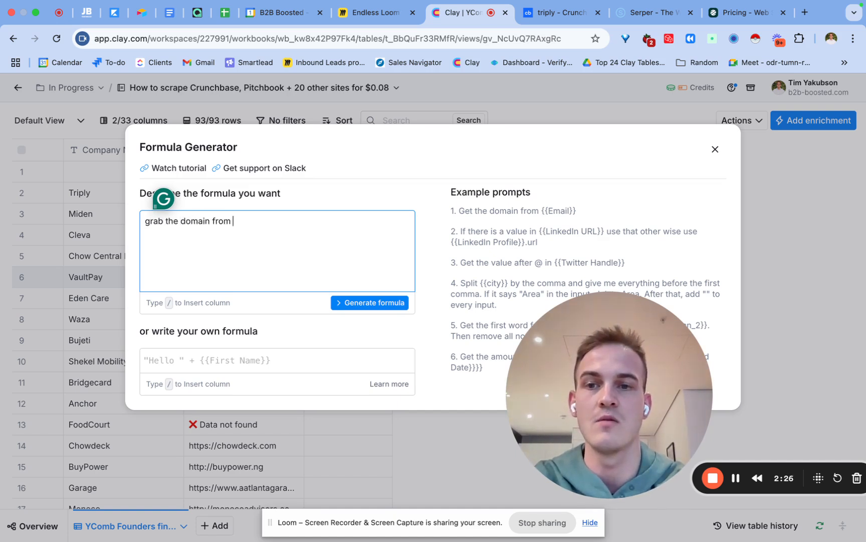
{"action": "left_click", "coordinate": [341, 245]}
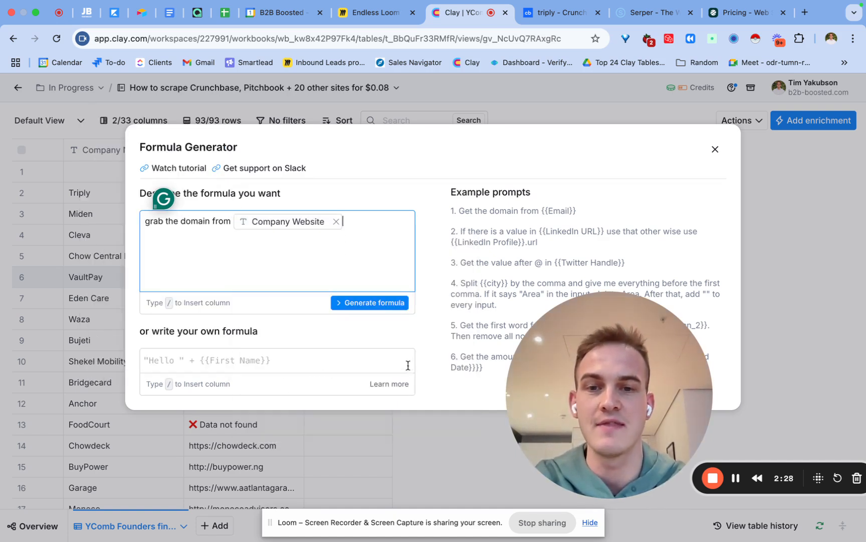
{"action": "left_click", "coordinate": [390, 303]}
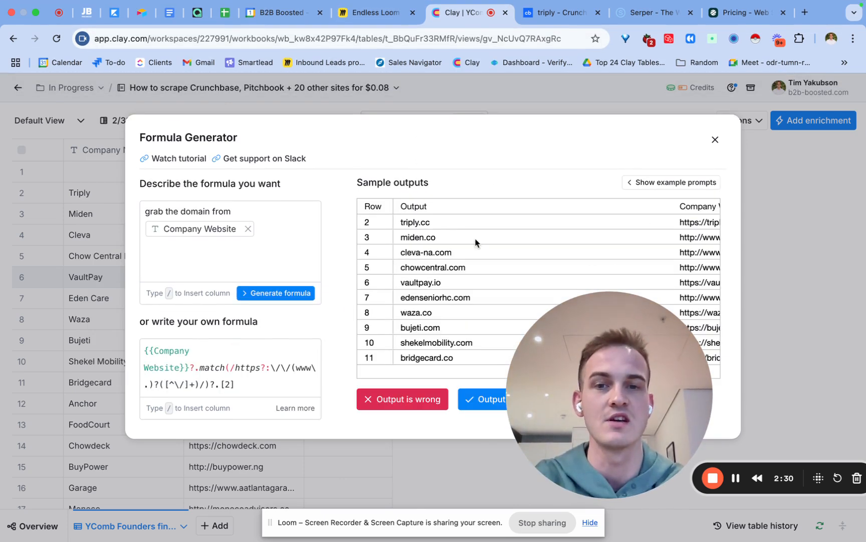
{"action": "left_click", "coordinate": [485, 400]}
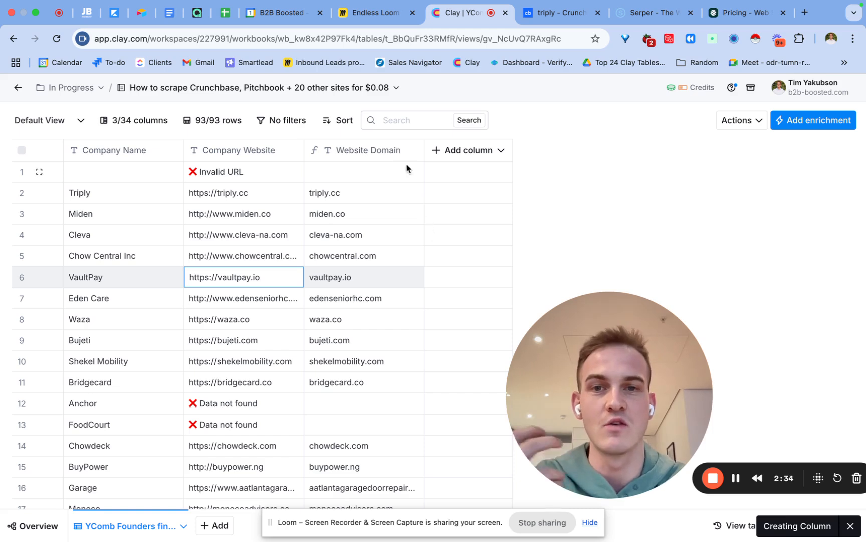
Step: Rename the Website Domain column to "Step 1 → normalise company"
{"action": "left_click", "coordinate": [385, 155]}
{"action": "left_click", "coordinate": [373, 178]}
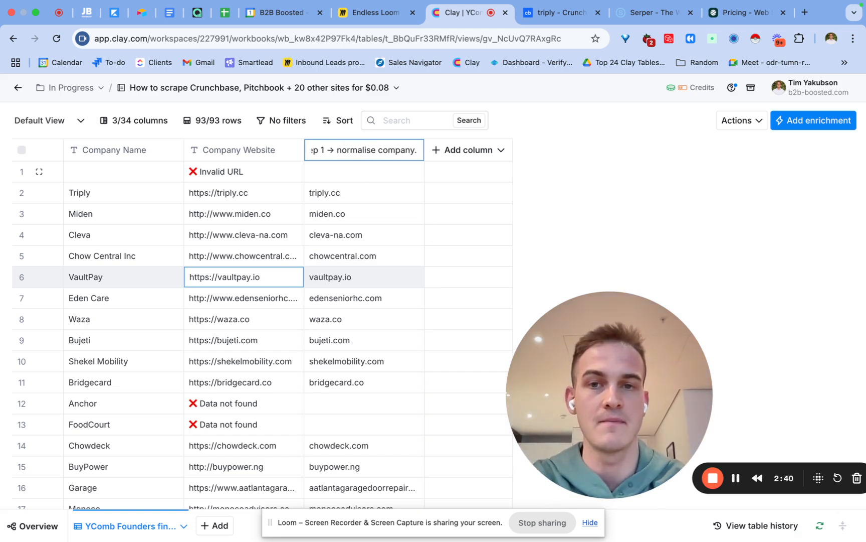
{"action": "key", "text": "Return"}
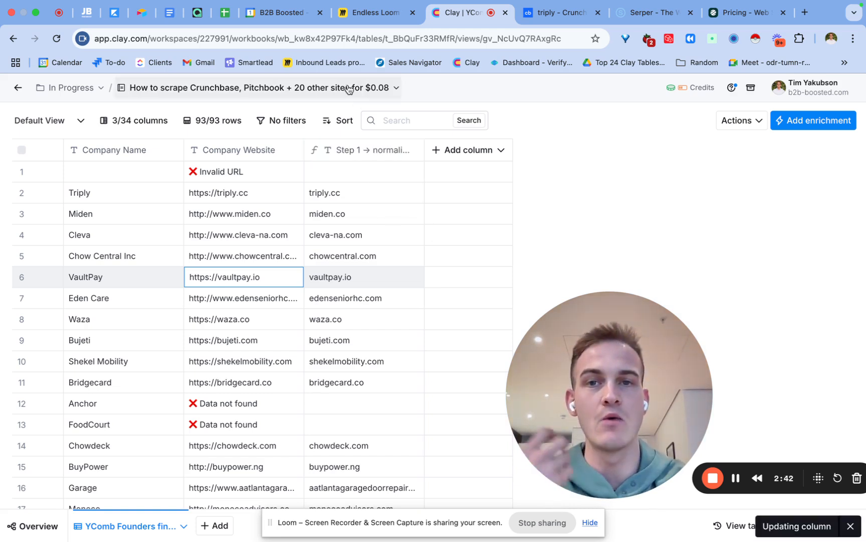
Step: Switch to the Miro board, select the Crunchbase search query text in the Step 3 box, and view the Serper homepage
{"action": "left_click", "coordinate": [372, 14]}
{"action": "scroll", "coordinate": [316, 207], "scroll_direction": "right", "scroll_amount": 10}
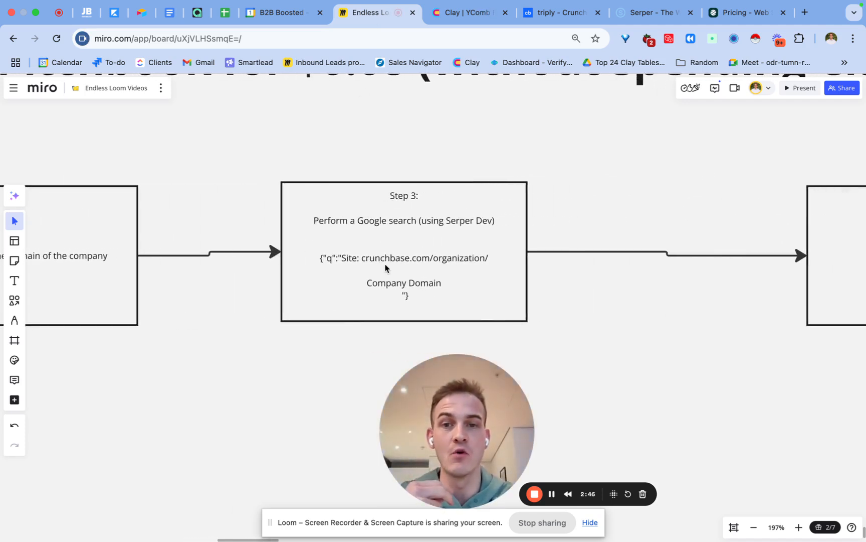
{"action": "left_click", "coordinate": [410, 283]}
{"action": "left_click_drag", "start_coordinate": [420, 295], "coordinate": [320, 263]}
{"action": "key", "text": "ctrl+c"}
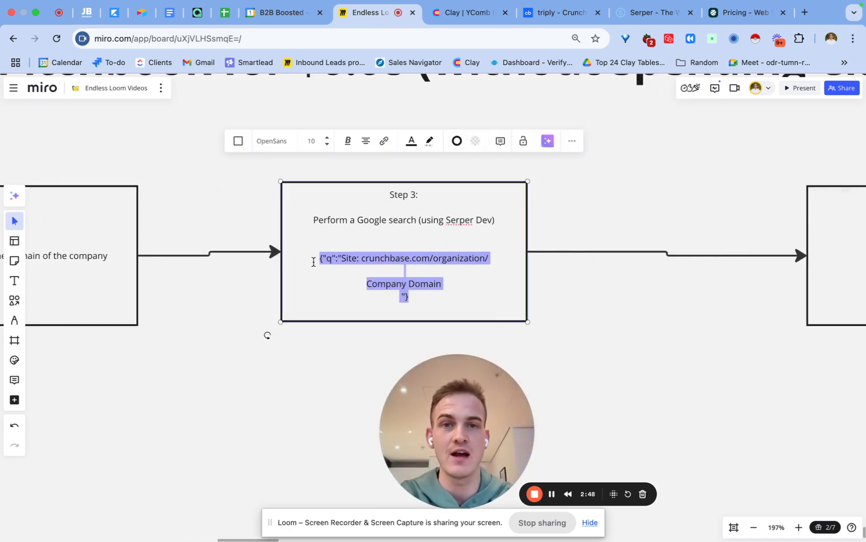
{"action": "left_click", "coordinate": [646, 19]}
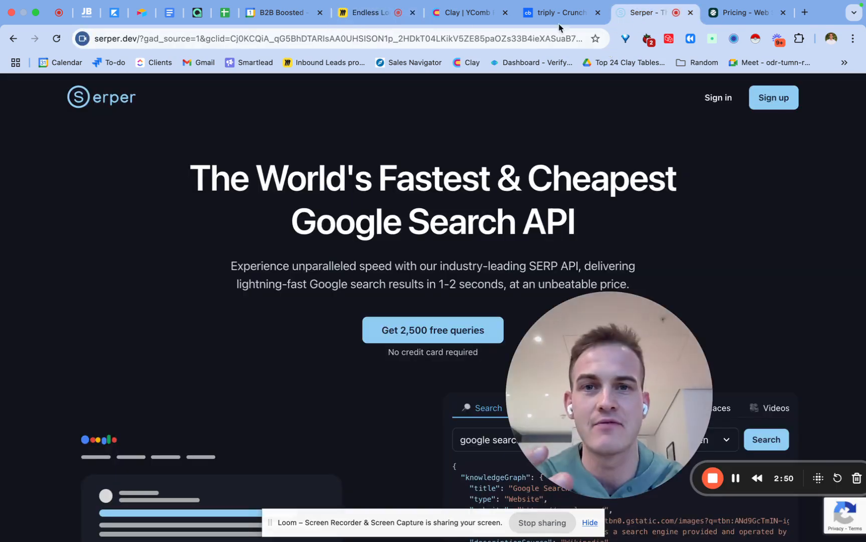
Step: Switch to the Clay table and add an HTTP API enrichment
{"action": "left_click", "coordinate": [456, 19]}
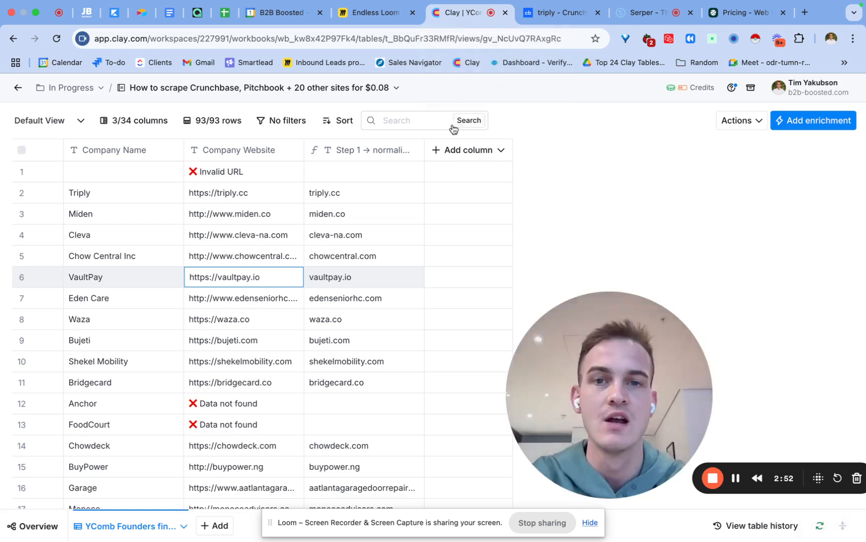
{"action": "left_click", "coordinate": [804, 128]}
{"action": "type", "text": "http api"}
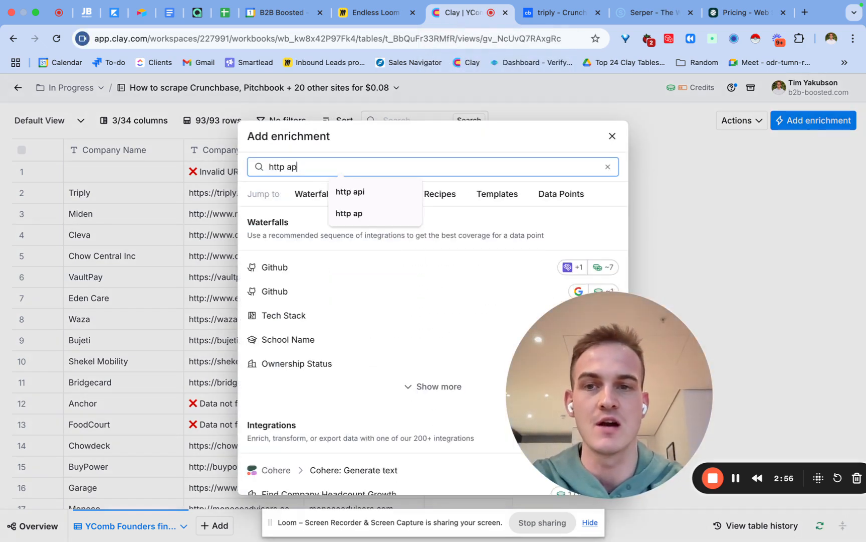
{"action": "left_click", "coordinate": [437, 272]}
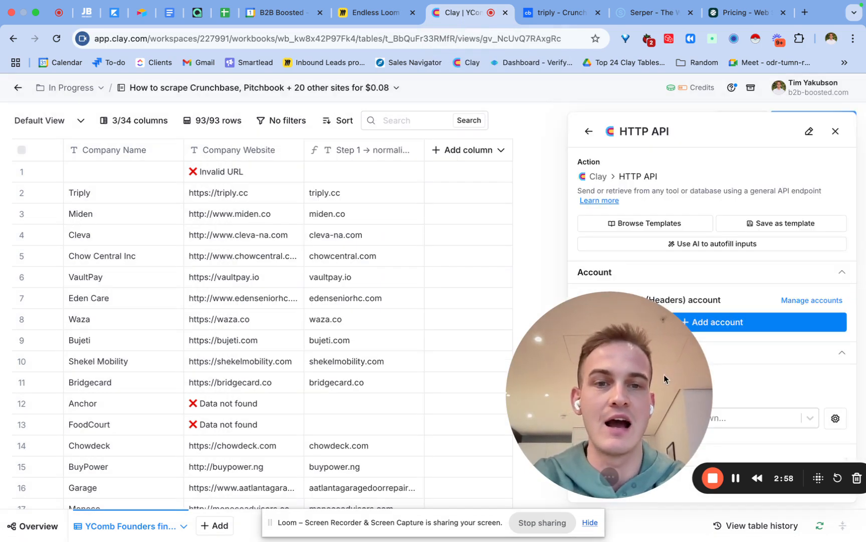
{"action": "left_click_drag", "start_coordinate": [663, 370], "coordinate": [371, 325]}
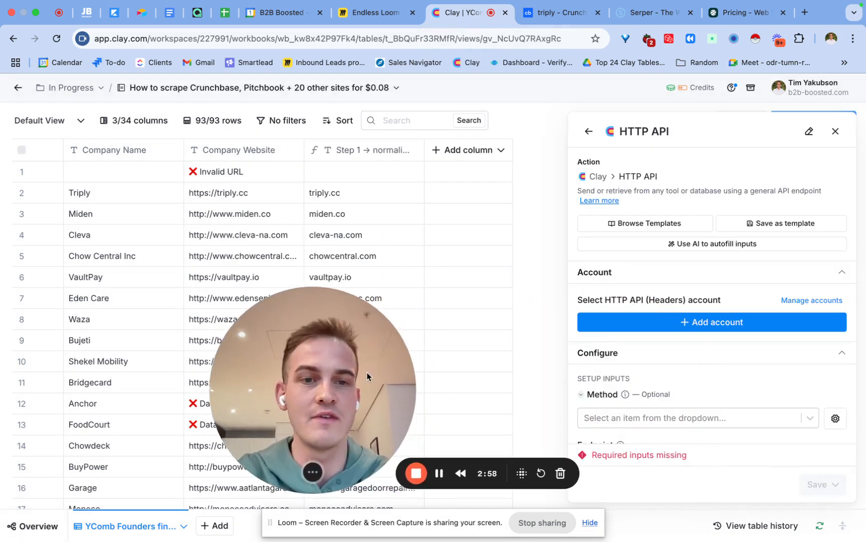
Step: Apply the Serper Dev HTTP API template to the enrichment, using the Company Name column
{"action": "left_click", "coordinate": [661, 225]}
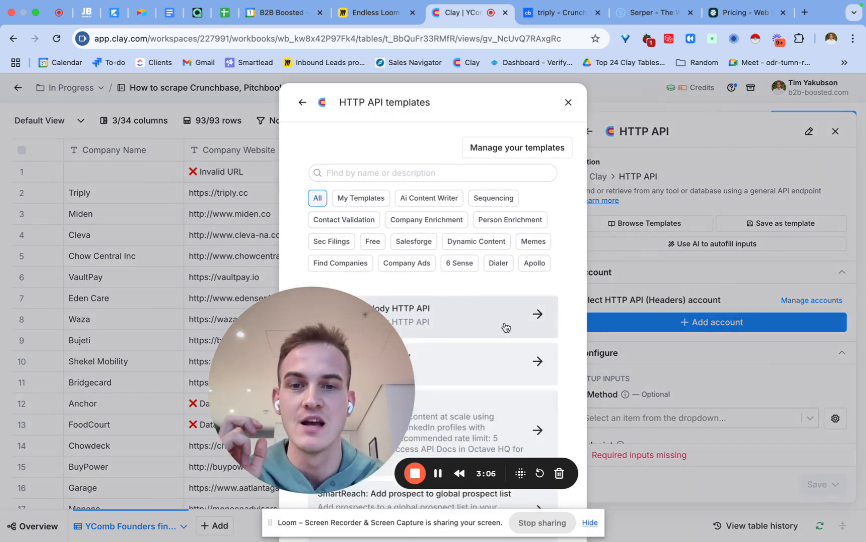
{"action": "left_click", "coordinate": [385, 321]}
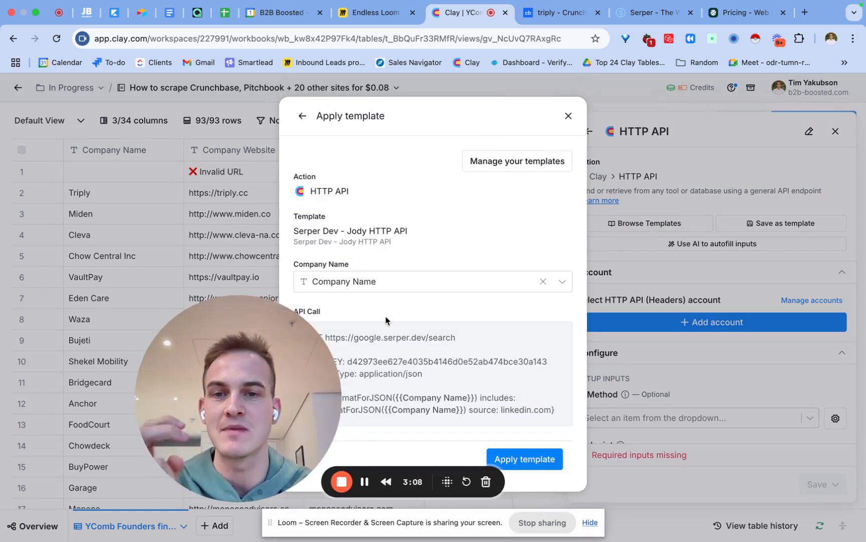
{"action": "left_click", "coordinate": [507, 454]}
Step: Replace the search query in the request body with "Site: crunchbase.com/organization/ Company Domain"
{"action": "scroll", "coordinate": [674, 336], "scroll_direction": "down", "scroll_amount": 5}
{"action": "left_click", "coordinate": [676, 406]}
{"action": "key", "text": "ctrl+a"}
{"action": "key", "text": "ctrl+v"}
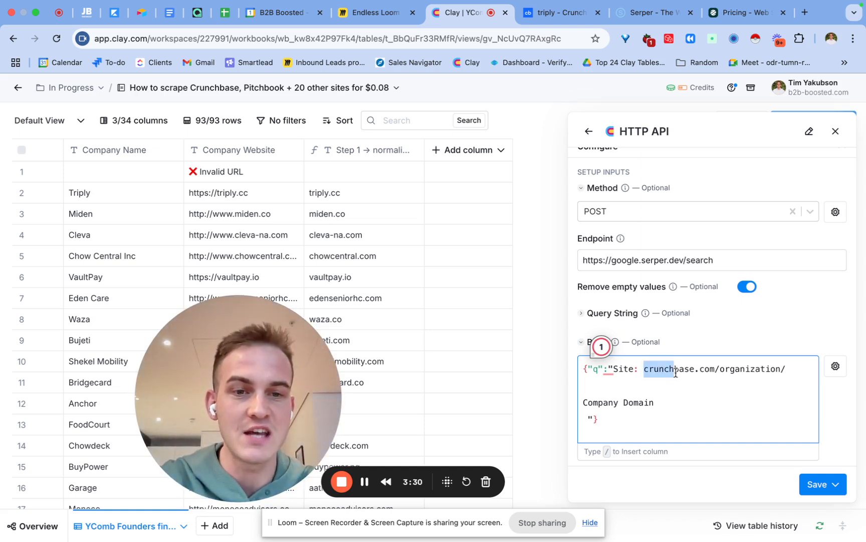
{"action": "left_click_drag", "start_coordinate": [676, 373], "coordinate": [665, 407]}
{"action": "left_click", "coordinate": [662, 404]}
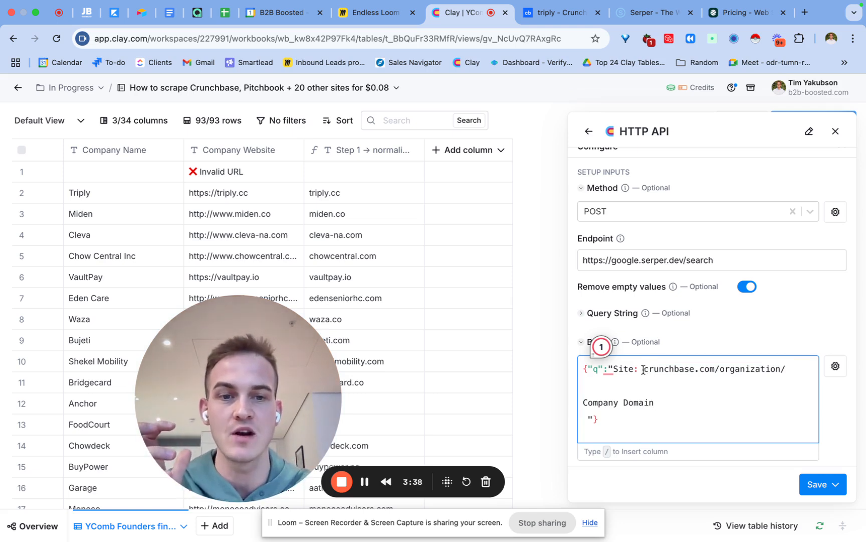
{"action": "left_click_drag", "start_coordinate": [644, 370], "coordinate": [747, 369]}
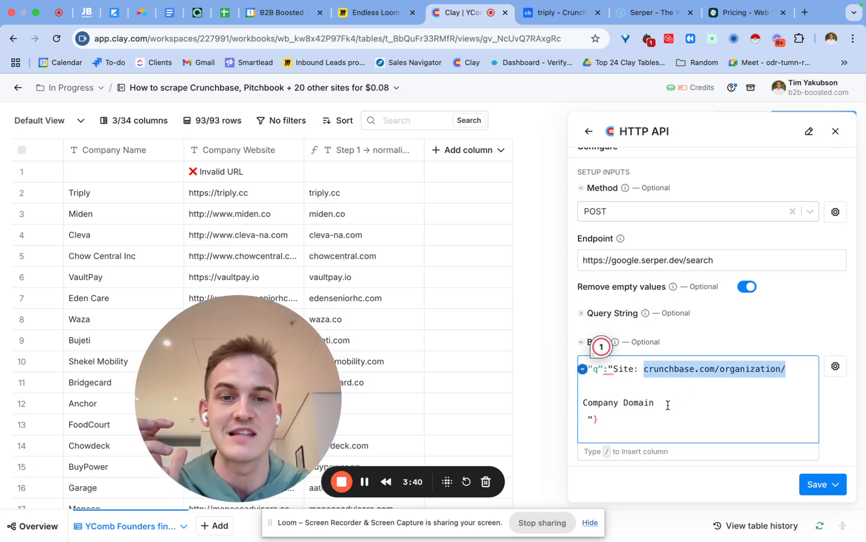
Step: Replace the Company Domain placeholder in the body with the "Step 1 → normalise company domain" column, and save and run 10 rows
{"action": "left_click_drag", "start_coordinate": [669, 405], "coordinate": [579, 406]}
{"action": "key", "text": "BackSpace"}
{"action": "type", "text": "/"}
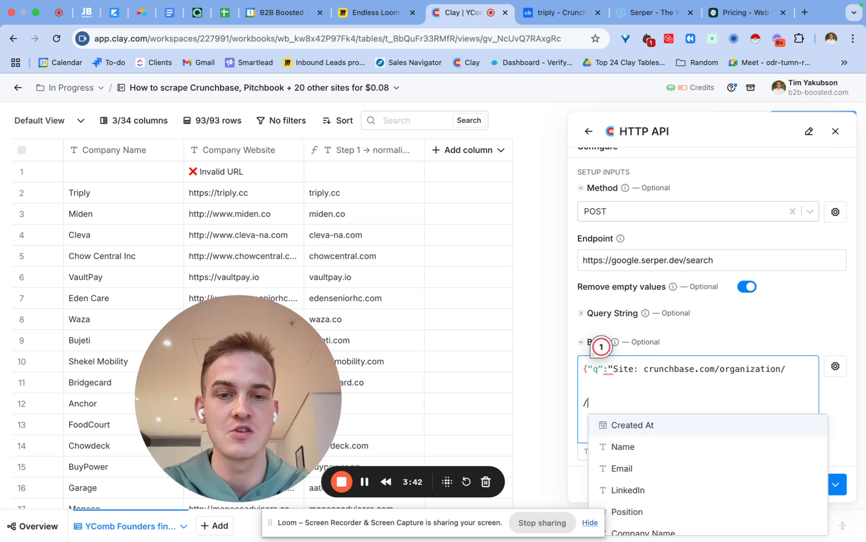
{"action": "type", "text": "dom/dom"}
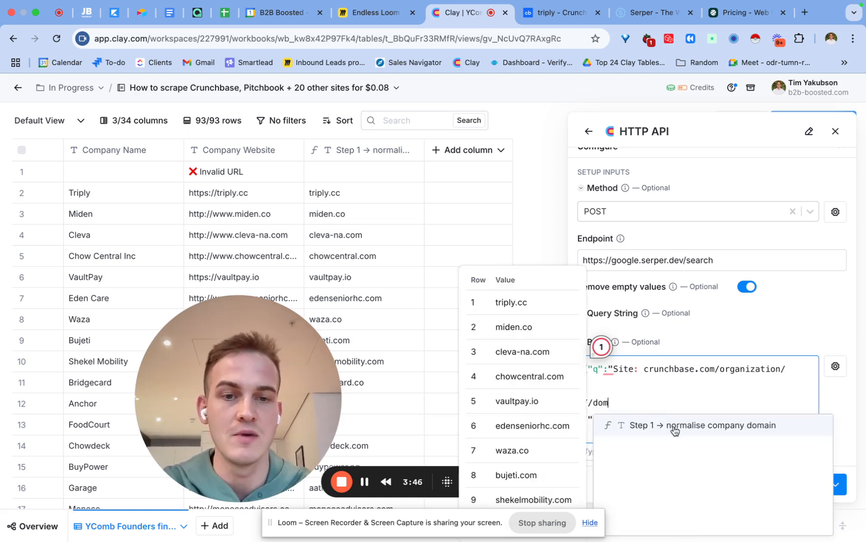
{"action": "left_click", "coordinate": [674, 426]}
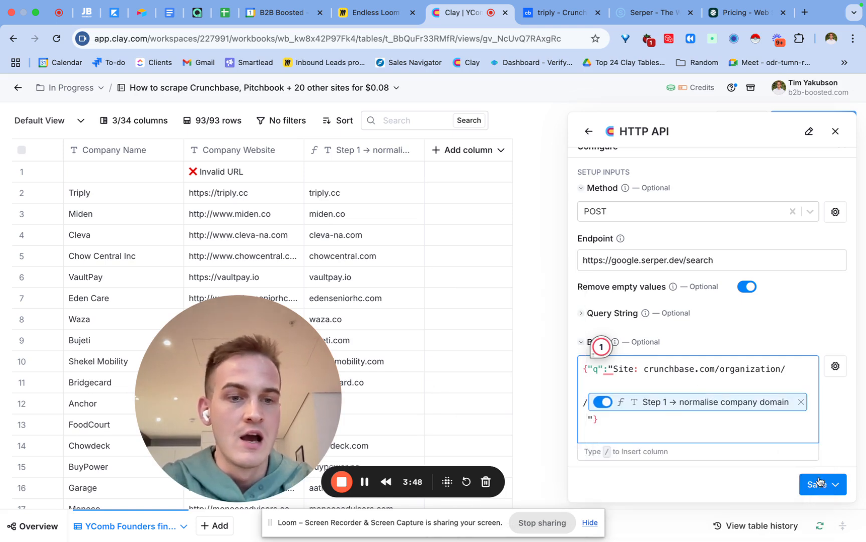
{"action": "left_click", "coordinate": [836, 484]}
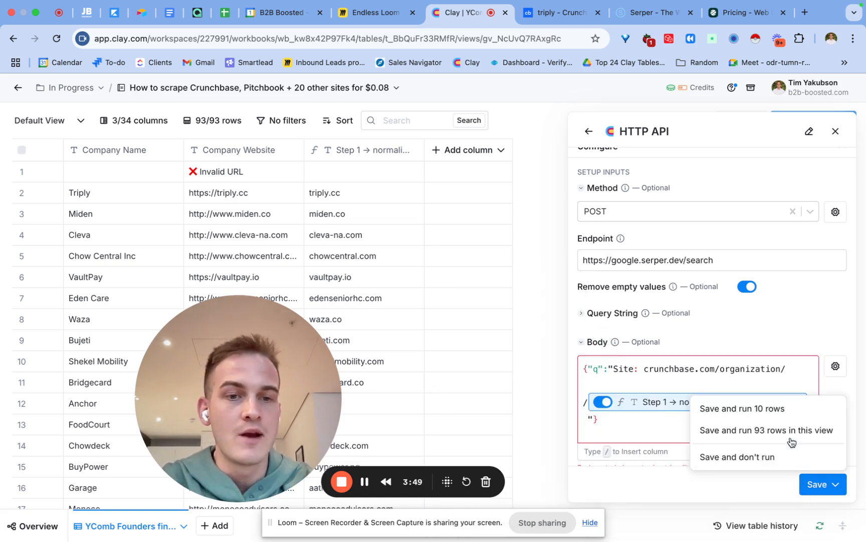
{"action": "left_click", "coordinate": [785, 415]}
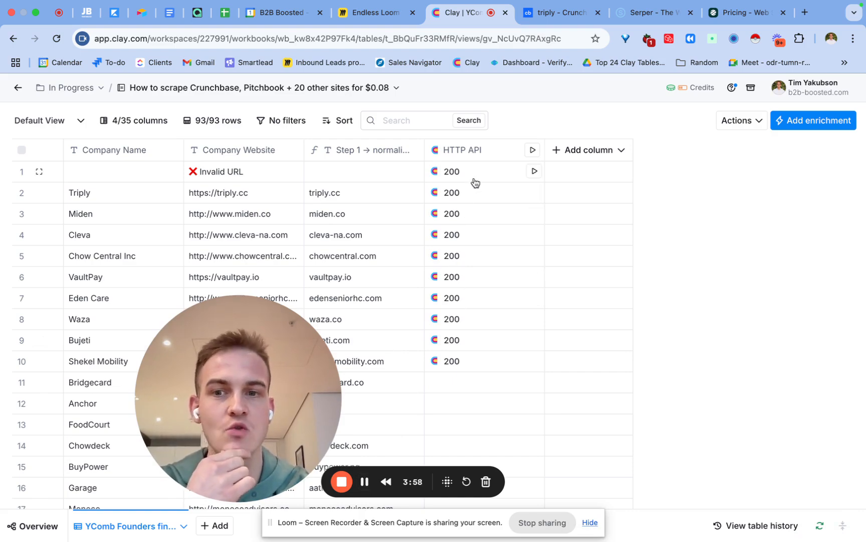
{"action": "key", "text": "super+t"}
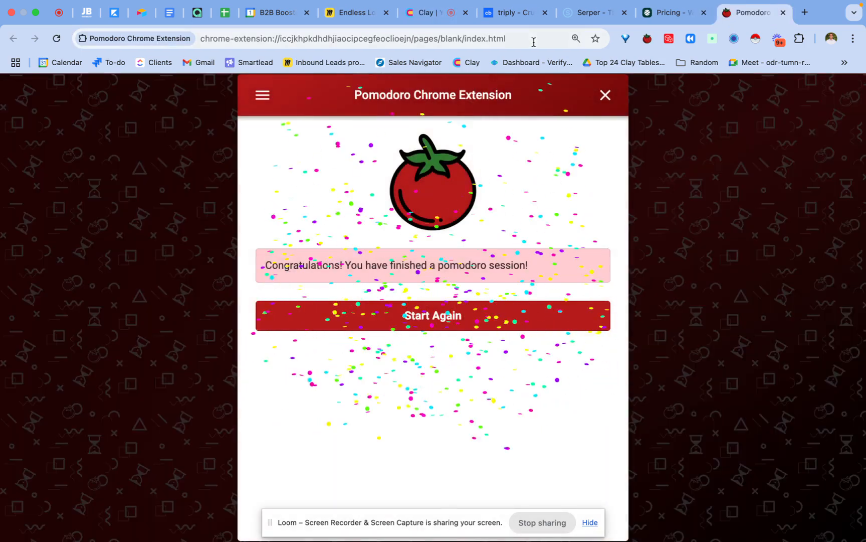
{"action": "left_click", "coordinate": [426, 13]}
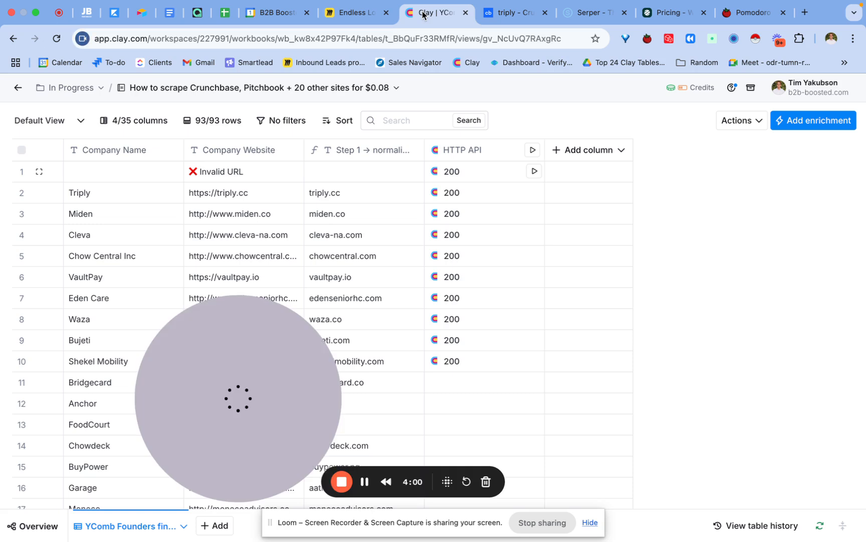
{"action": "left_click", "coordinate": [458, 242]}
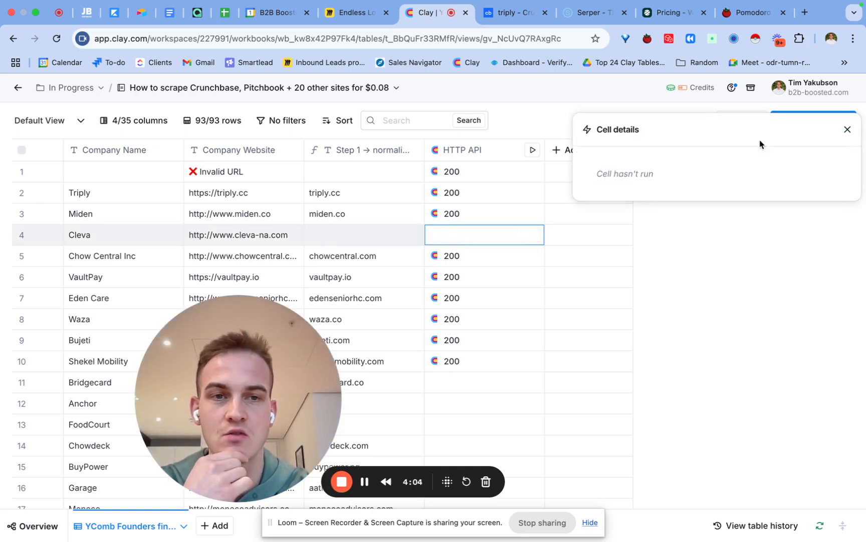
{"action": "left_click", "coordinate": [847, 129]}
Step: Open the HTTP API cell details for the Triply row and expand the first Organic result
{"action": "left_click", "coordinate": [455, 193]}
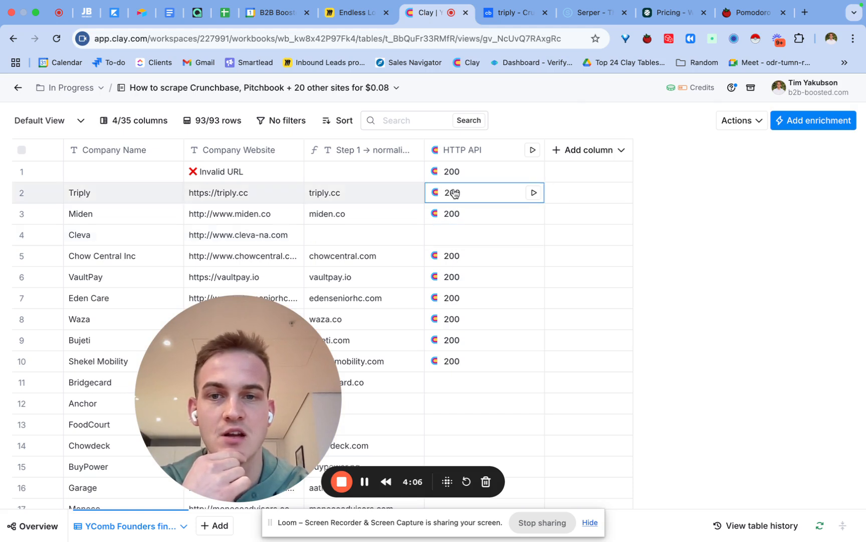
{"action": "left_click", "coordinate": [434, 200]}
{"action": "mouse_move", "coordinate": [665, 218]}
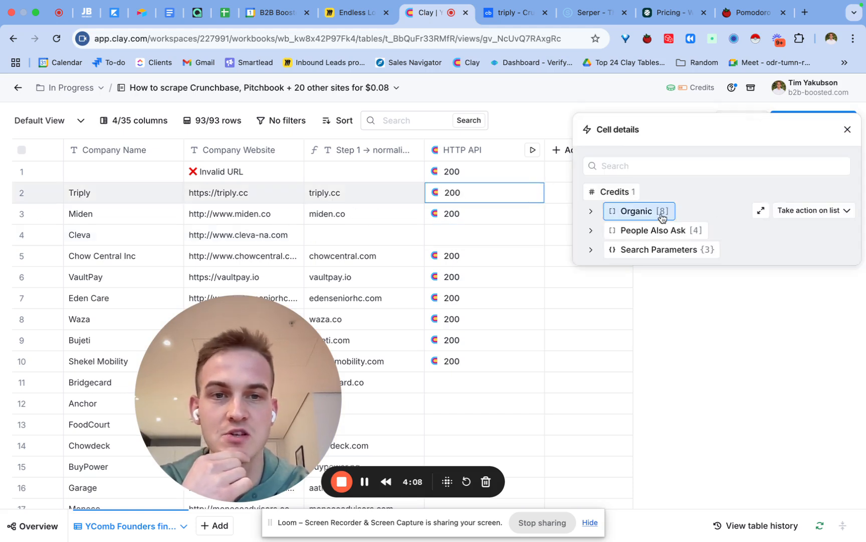
{"action": "left_click", "coordinate": [629, 213]}
{"action": "left_click", "coordinate": [627, 231]}
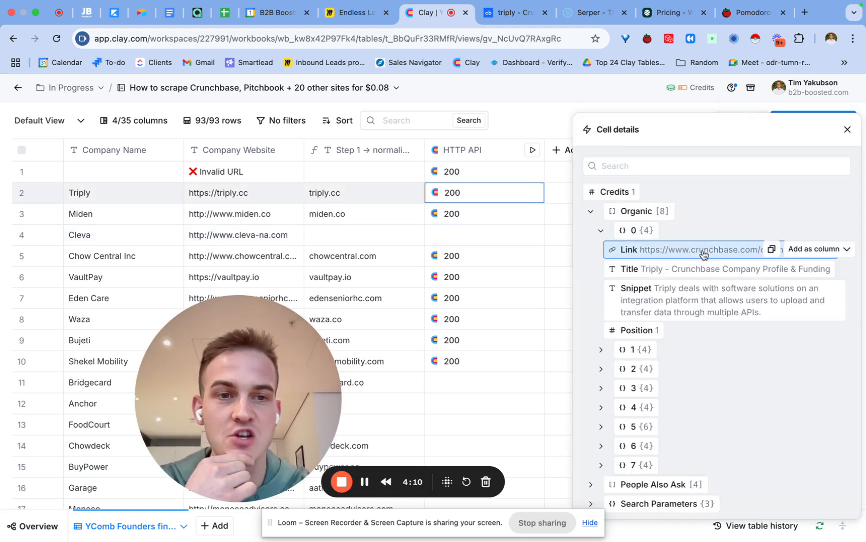
{"action": "mouse_move", "coordinate": [706, 250]}
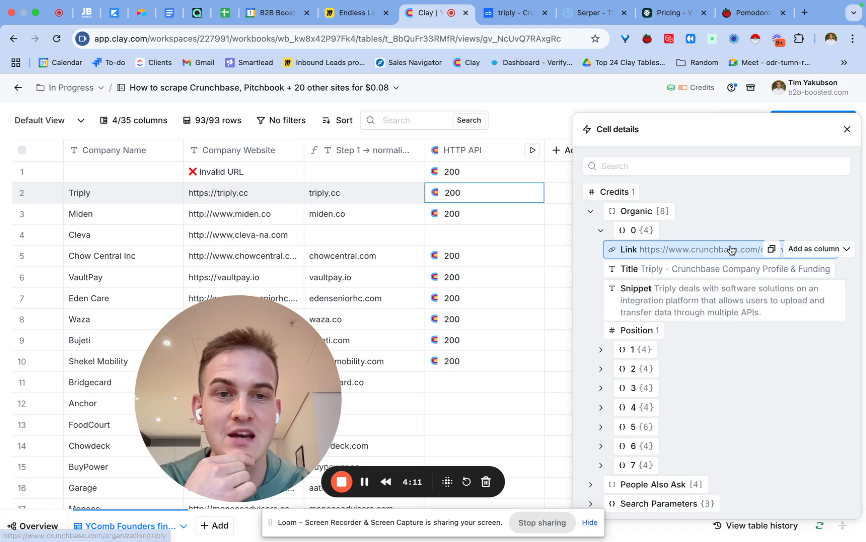
Step: Add the first Organic result's Link as a new column named "Crunchbase link" and close the cell details
{"action": "left_click", "coordinate": [807, 250]}
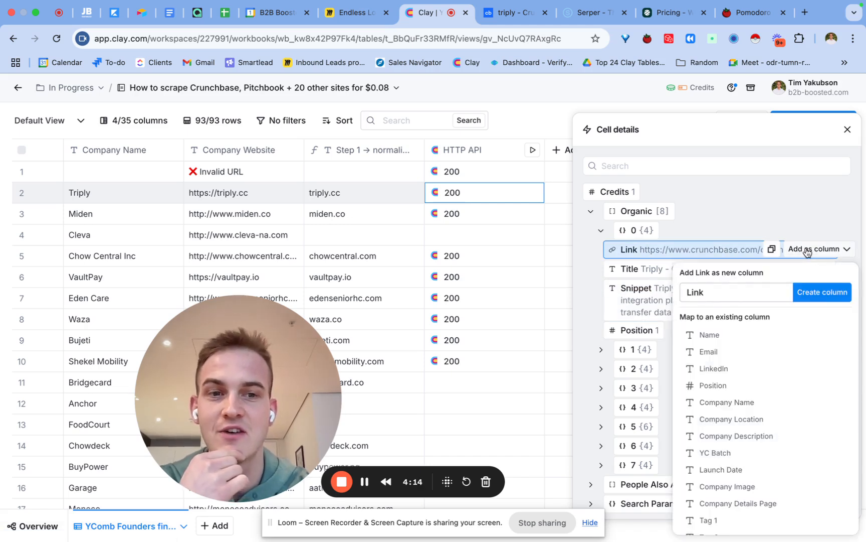
{"action": "double_click", "coordinate": [749, 289]}
{"action": "type", "text": "Crunchb"}
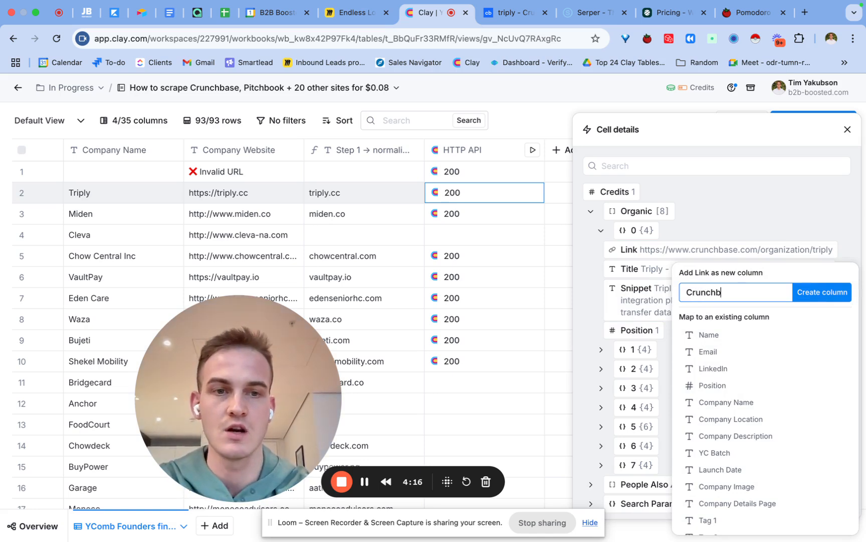
{"action": "type", "text": "ase link"}
{"action": "left_click", "coordinate": [827, 292]}
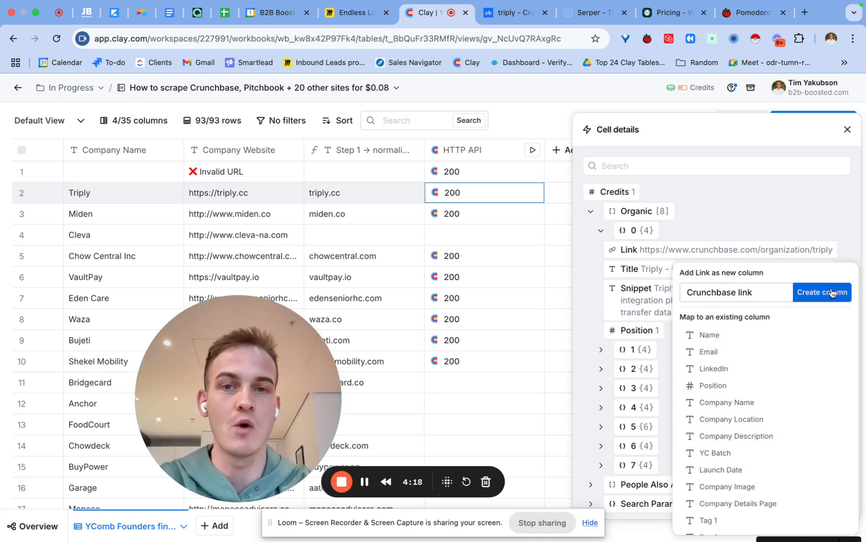
{"action": "left_click", "coordinate": [847, 130]}
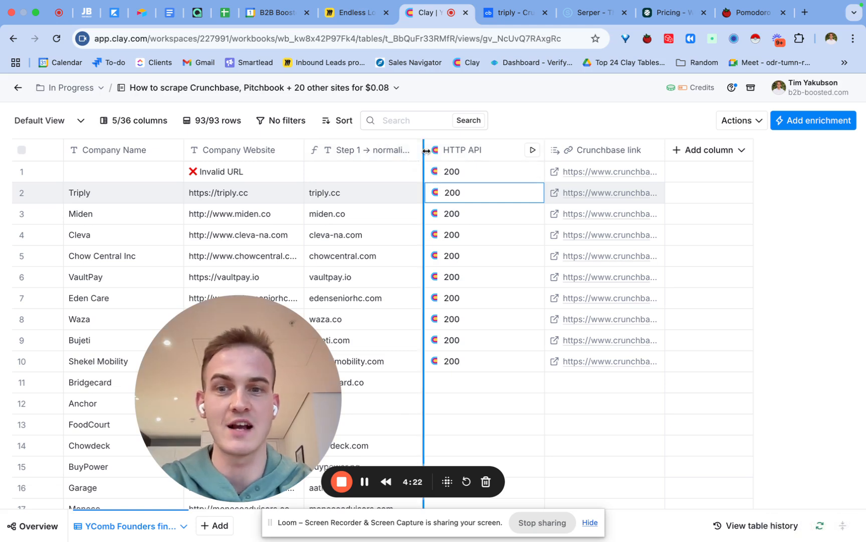
Step: Rename the HTTP API column to "STep 2 → find crunchbase URL"
{"action": "left_click", "coordinate": [458, 153]}
{"action": "left_click", "coordinate": [458, 172]}
{"action": "type", "text": "STep 2 → find"}
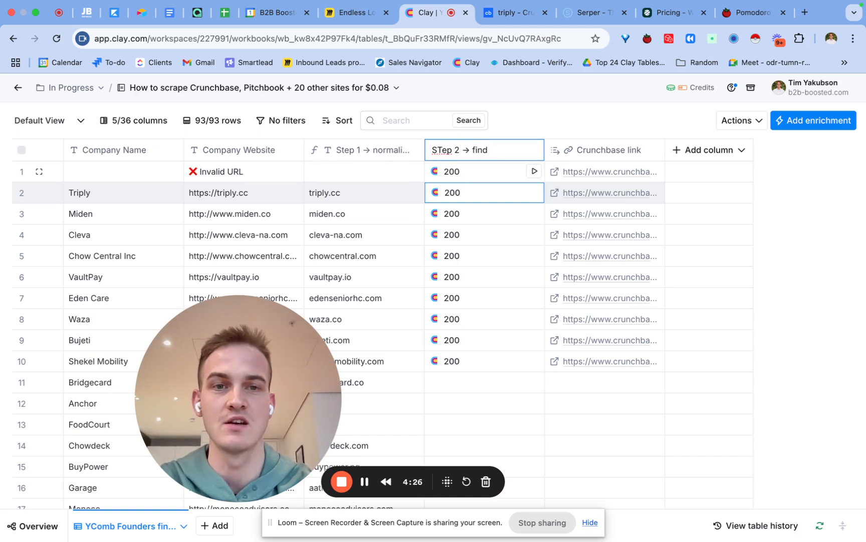
{"action": "type", "text": " crunchbase URL"}
{"action": "key", "text": "Return"}
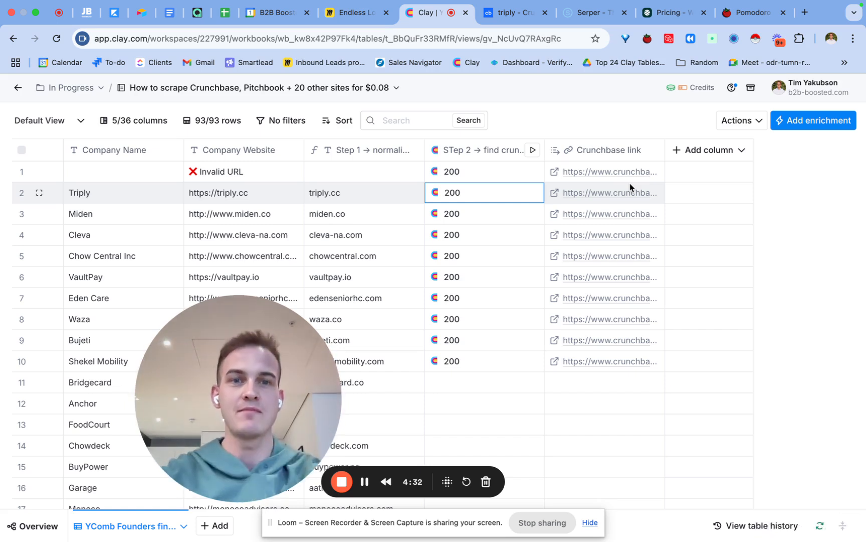
Step: Search the enrichments for "zenrows" and add the Run Zenrows Scrape enrichment
{"action": "left_click", "coordinate": [808, 125]}
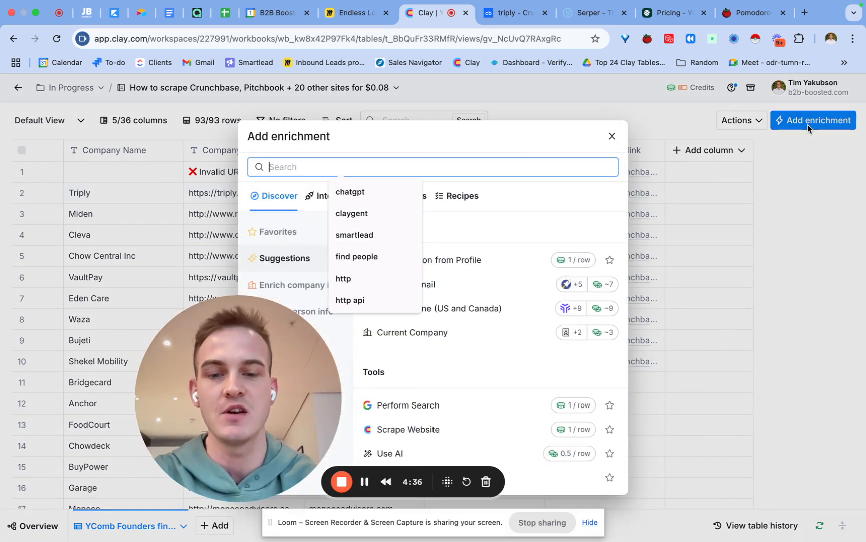
{"action": "type", "text": "zenrows"}
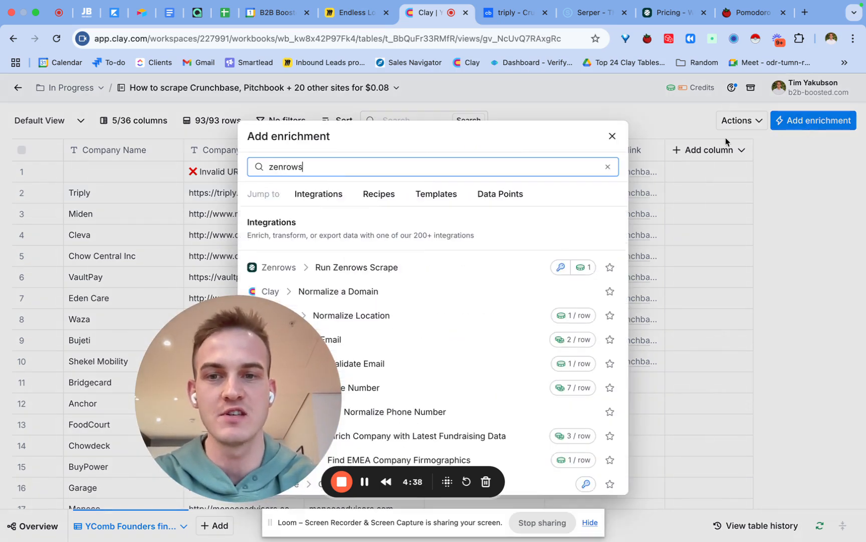
{"action": "left_click", "coordinate": [429, 245]}
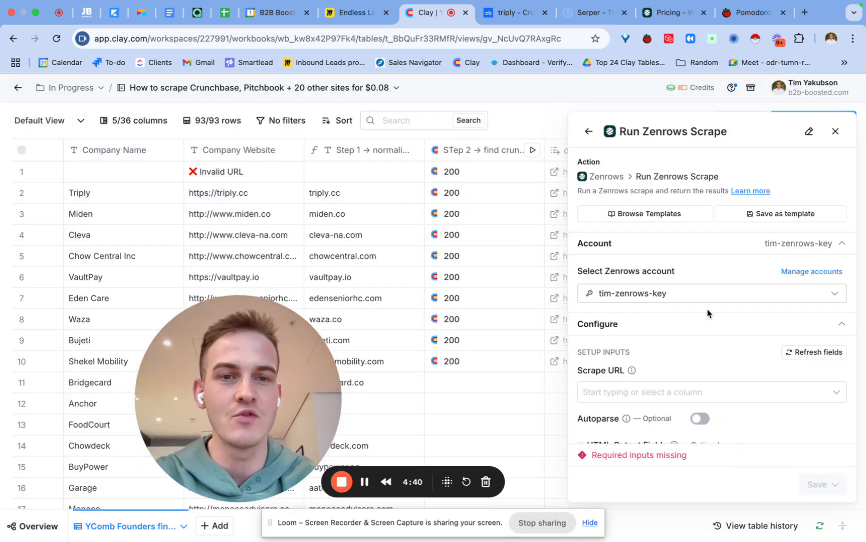
{"action": "scroll", "coordinate": [708, 309], "scroll_direction": "down", "scroll_amount": 1}
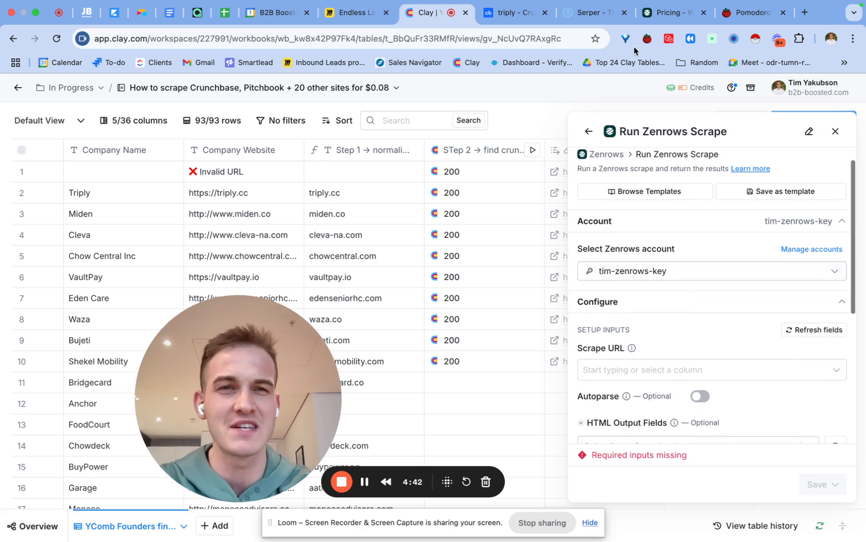
Step: Review the scraping plans on the ZenRows pricing page and return to the Clay table
{"action": "left_click", "coordinate": [662, 20]}
{"action": "scroll", "coordinate": [579, 236], "scroll_direction": "down", "scroll_amount": 2}
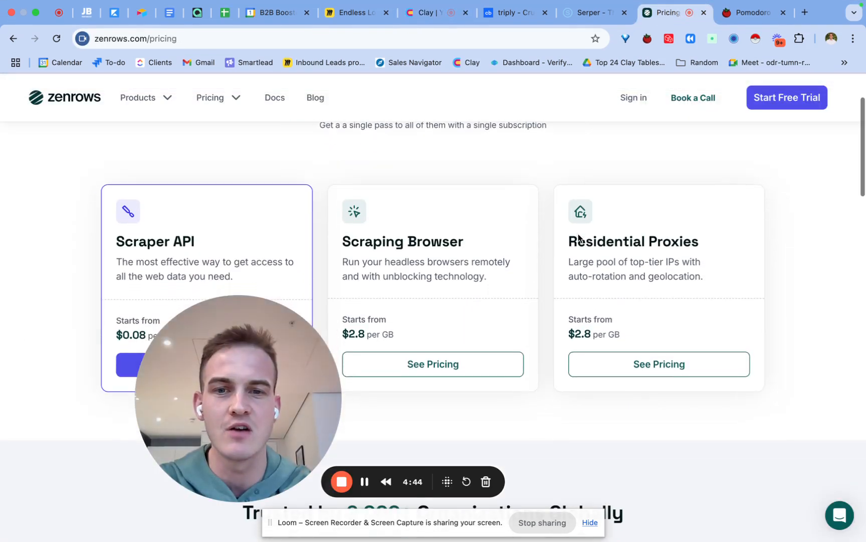
{"action": "left_click", "coordinate": [428, 12]}
Step: Set the Zenrows scrape's Scrape URL to the Crunchbase link column
{"action": "left_click", "coordinate": [675, 355]}
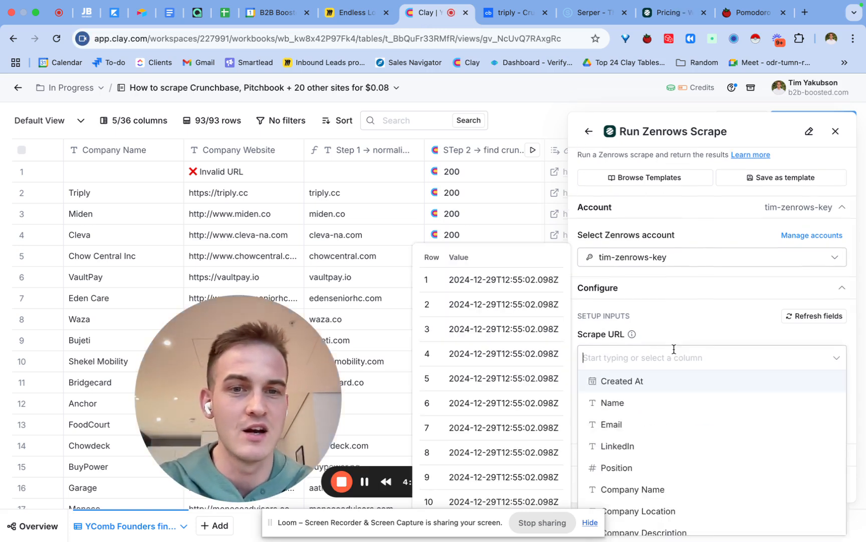
{"action": "type", "text": "crun"}
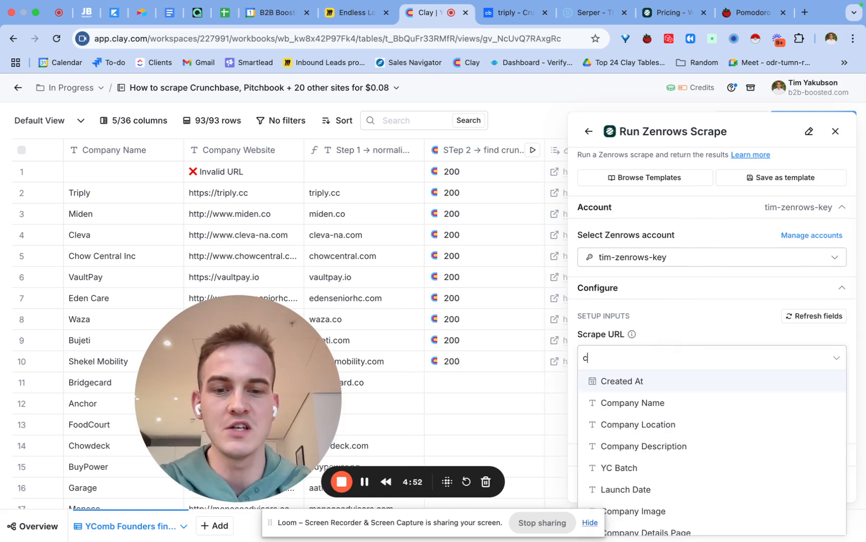
{"action": "left_click", "coordinate": [657, 403]}
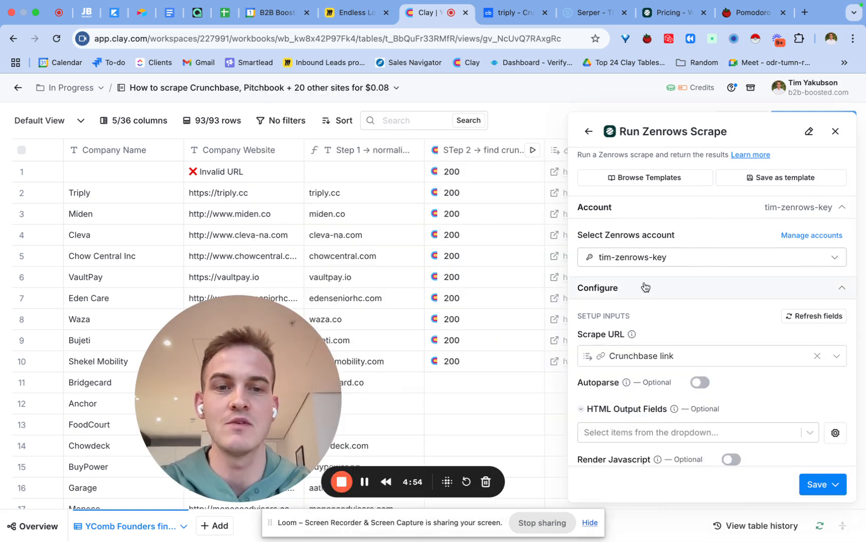
Step: Enable Render Javascript and Premium Proxy for the Zenrows scrape, and save and run it on 10 rows
{"action": "scroll", "coordinate": [644, 285], "scroll_direction": "down", "scroll_amount": 5}
{"action": "left_click", "coordinate": [731, 286]}
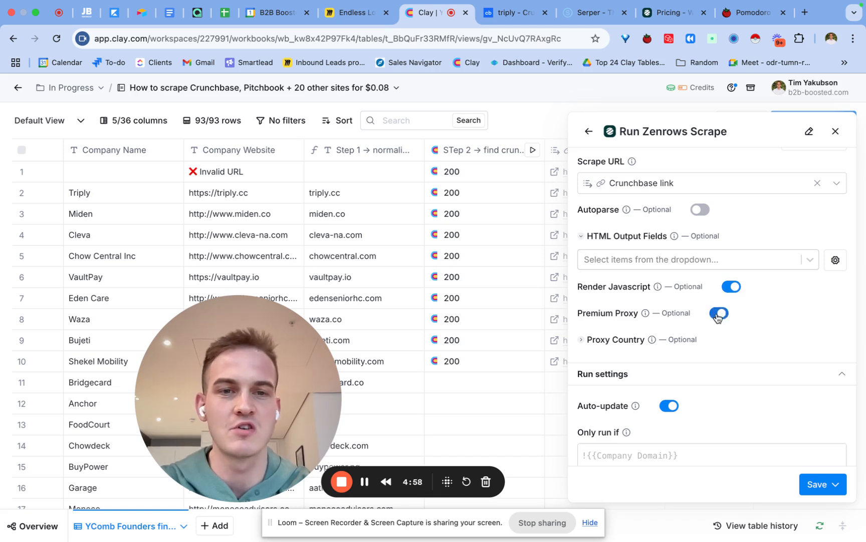
{"action": "scroll", "coordinate": [722, 326], "scroll_direction": "down", "scroll_amount": 1}
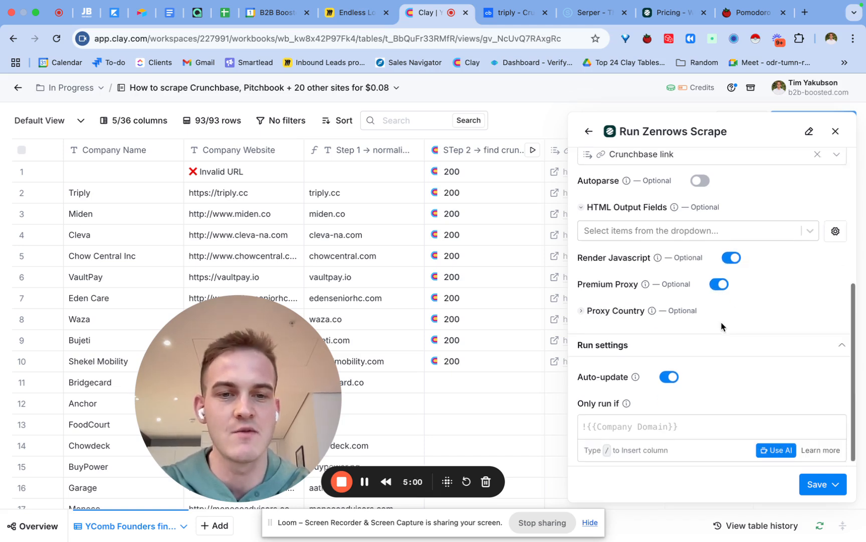
{"action": "left_click", "coordinate": [835, 485]}
{"action": "left_click", "coordinate": [797, 413]}
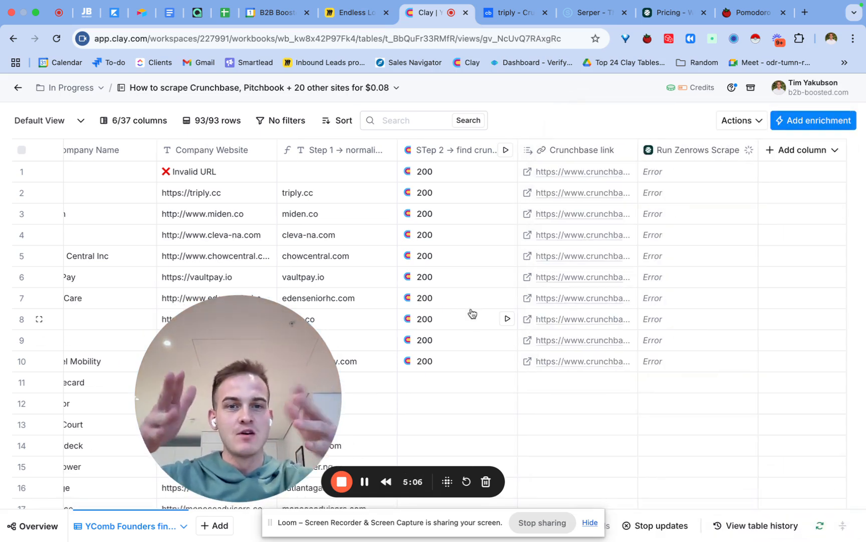
Step: Check the Run Zenrows Scrape column's settings and read the error details of its row 3 cell
{"action": "left_click", "coordinate": [700, 149]}
{"action": "left_click", "coordinate": [691, 198]}
{"action": "left_click", "coordinate": [836, 130]}
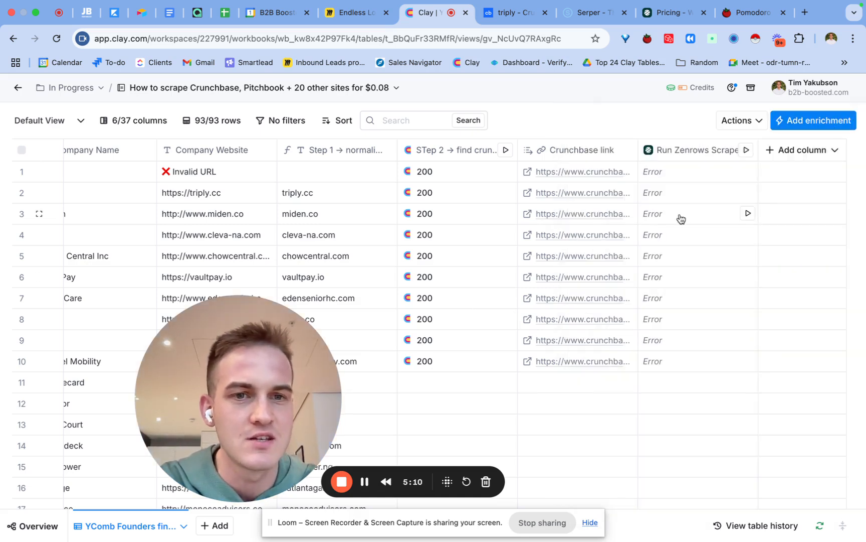
{"action": "left_click", "coordinate": [676, 220]}
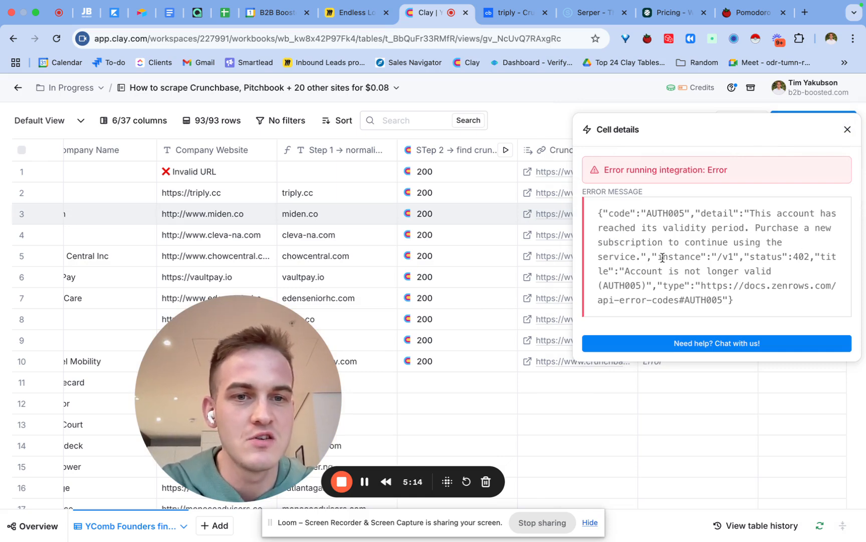
{"action": "left_click", "coordinate": [849, 129]}
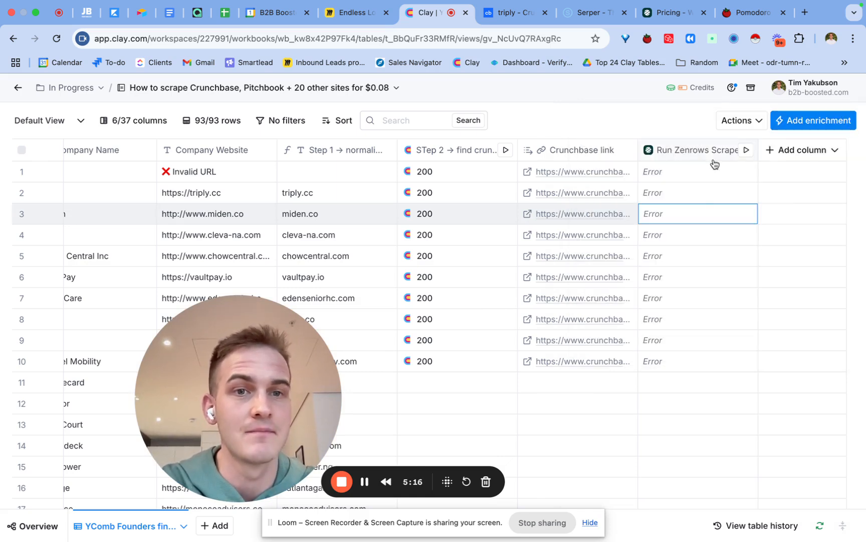
Step: Switch the Run Zenrows Scrape column to the Clay-managed Zenrows account, and save and run 10 rows
{"action": "left_click", "coordinate": [700, 149]}
{"action": "left_click", "coordinate": [691, 198]}
{"action": "left_click", "coordinate": [727, 299]}
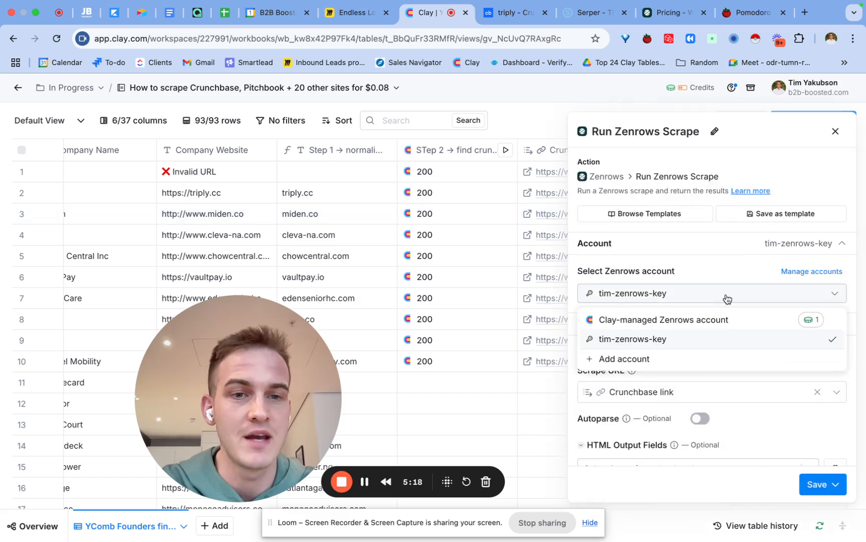
{"action": "left_click", "coordinate": [720, 319]}
{"action": "left_click", "coordinate": [835, 484]}
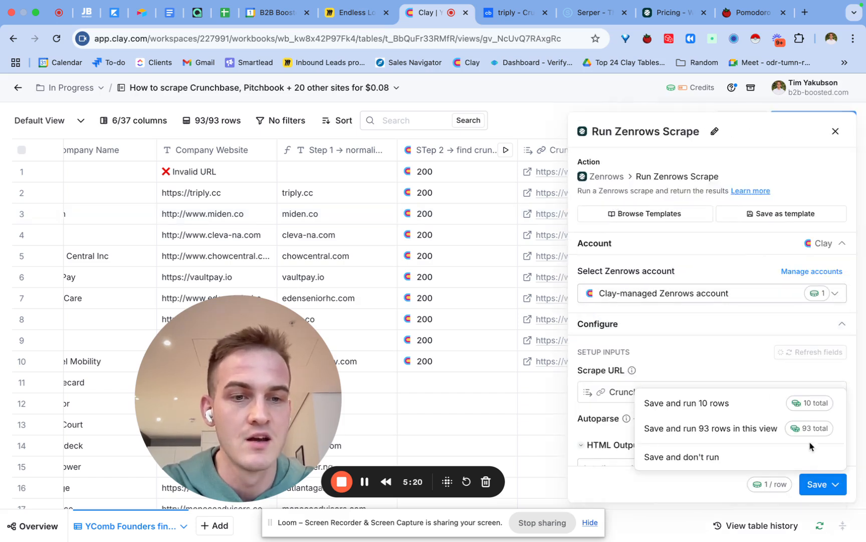
{"action": "left_click", "coordinate": [758, 401]}
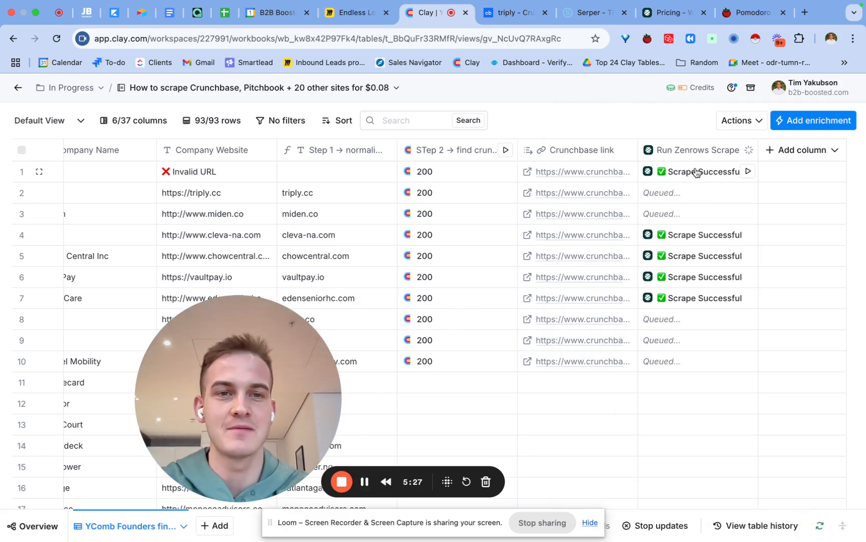
Step: Rename the Run Zenrows Scrape column to "Step 3 → Scrape crunchbase"
{"action": "left_click", "coordinate": [702, 159]}
{"action": "left_click", "coordinate": [687, 186]}
{"action": "type", "text": "St"}
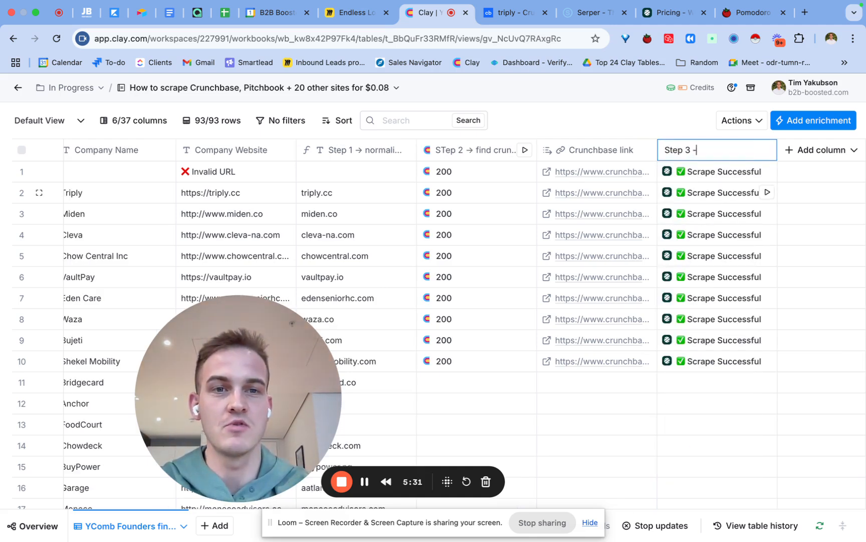
{"action": "type", "text": "ep 3 → Scrape crunchbase"}
{"action": "key", "text": "Return"}
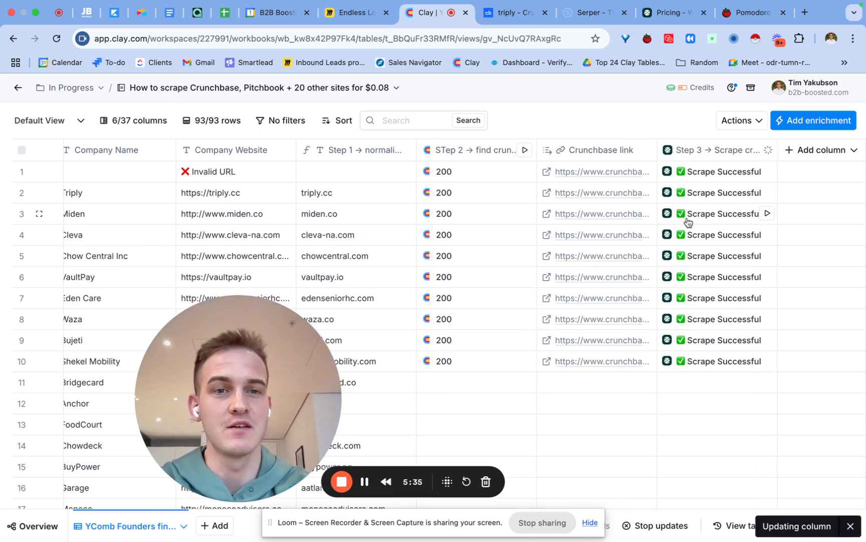
Step: Examine the scraped links, emails and body text in the Step 3 cell details for Miden
{"action": "left_click", "coordinate": [699, 217]}
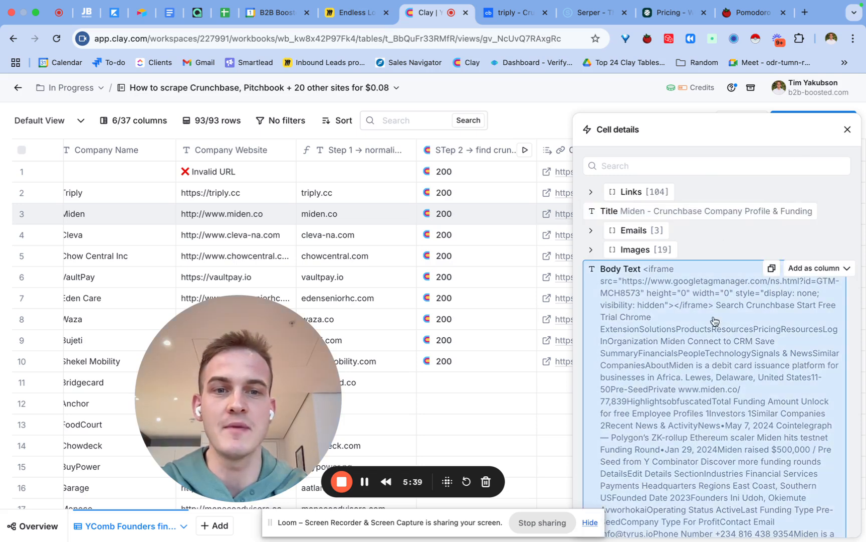
{"action": "left_click", "coordinate": [633, 229]}
{"action": "left_click", "coordinate": [633, 191]}
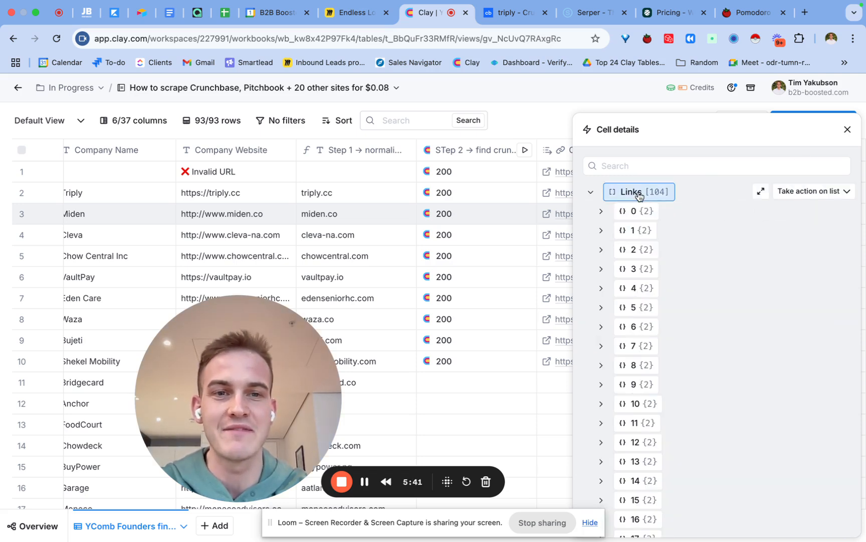
{"action": "left_click", "coordinate": [639, 217]}
{"action": "left_click", "coordinate": [637, 270]}
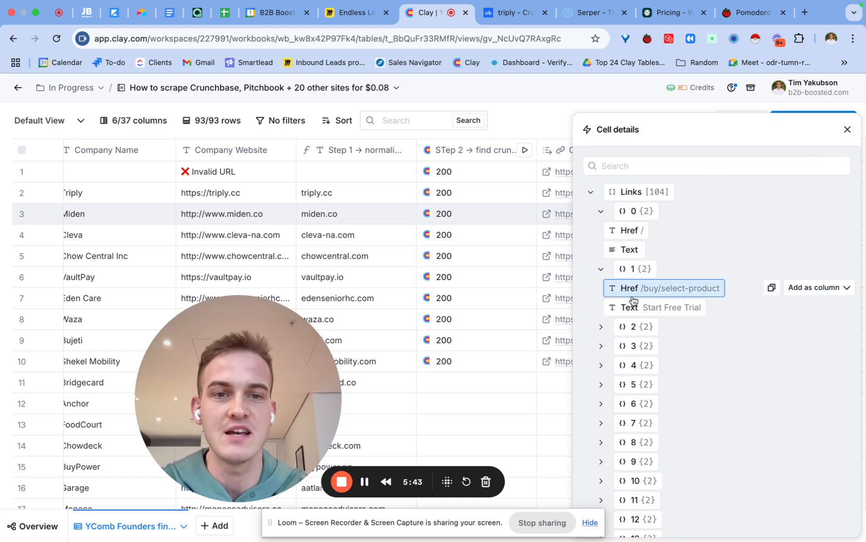
{"action": "scroll", "coordinate": [633, 296], "scroll_direction": "down", "scroll_amount": 2}
{"action": "scroll", "coordinate": [633, 299], "scroll_direction": "down", "scroll_amount": 20}
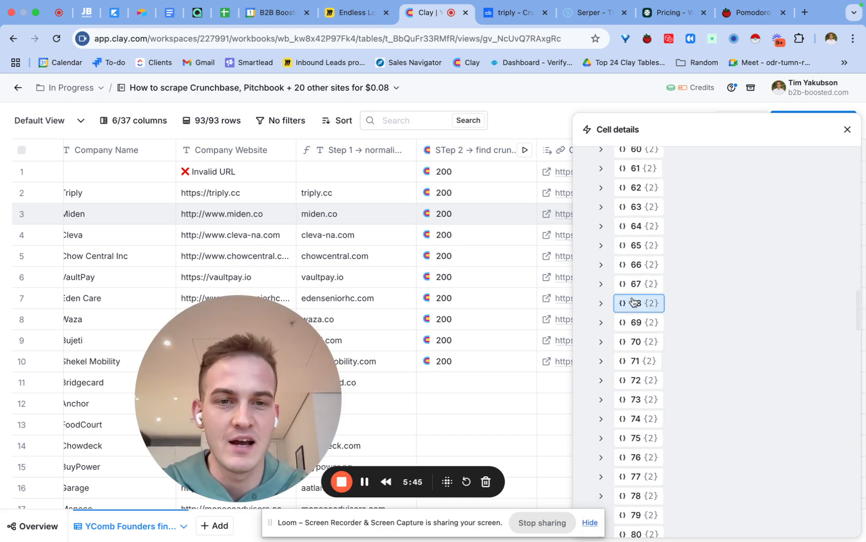
{"action": "scroll", "coordinate": [633, 300], "scroll_direction": "down", "scroll_amount": 15}
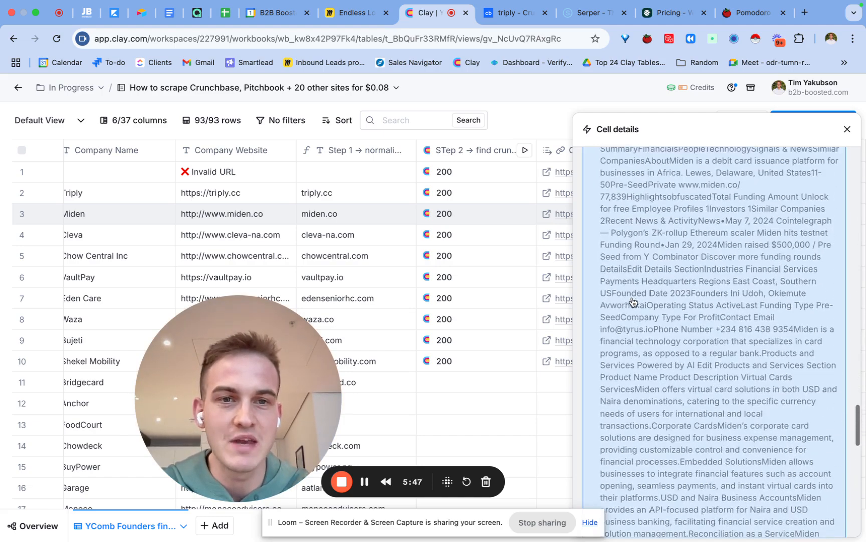
{"action": "scroll", "coordinate": [634, 301], "scroll_direction": "up", "scroll_amount": 5}
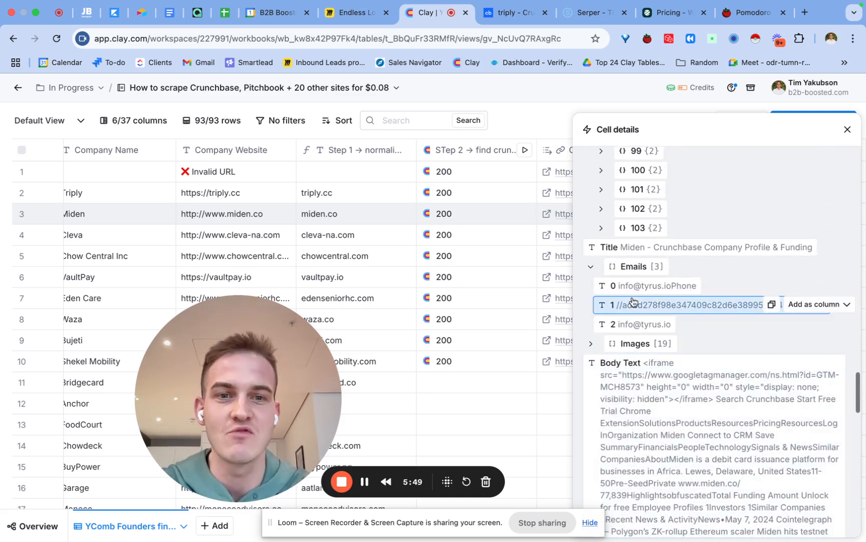
{"action": "scroll", "coordinate": [633, 300], "scroll_direction": "up", "scroll_amount": 1}
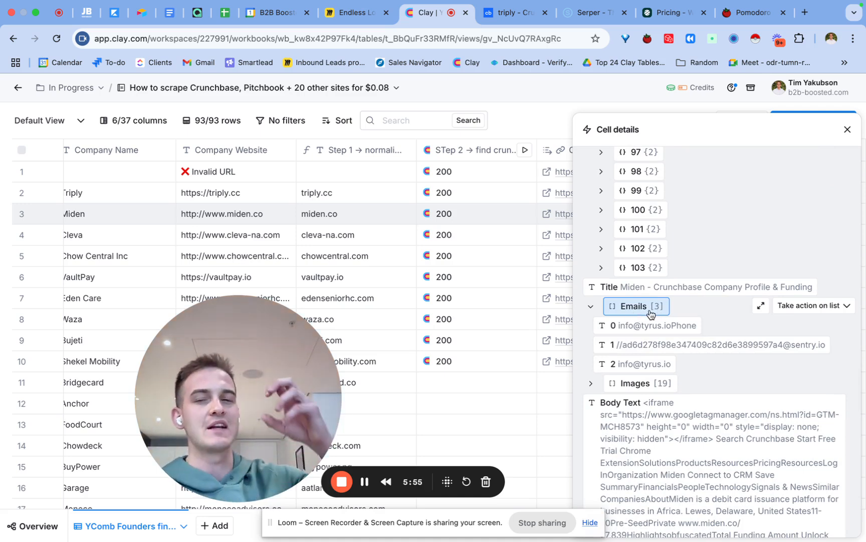
Step: Examine the social links and phone numbers in Miden's scraped cell details
{"action": "scroll", "coordinate": [651, 321], "scroll_direction": "down", "scroll_amount": 20}
{"action": "scroll", "coordinate": [817, 340], "scroll_direction": "down", "scroll_amount": 2}
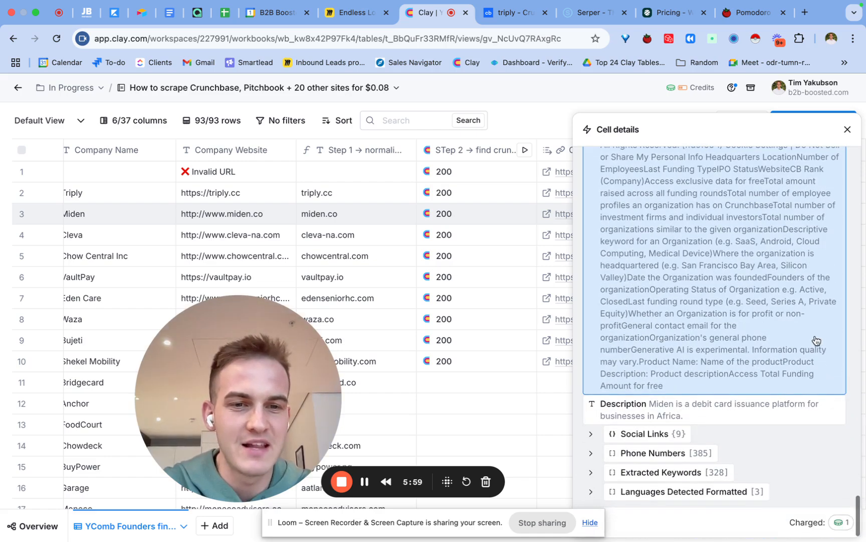
{"action": "left_click", "coordinate": [644, 435]}
{"action": "scroll", "coordinate": [648, 441], "scroll_direction": "down", "scroll_amount": 3}
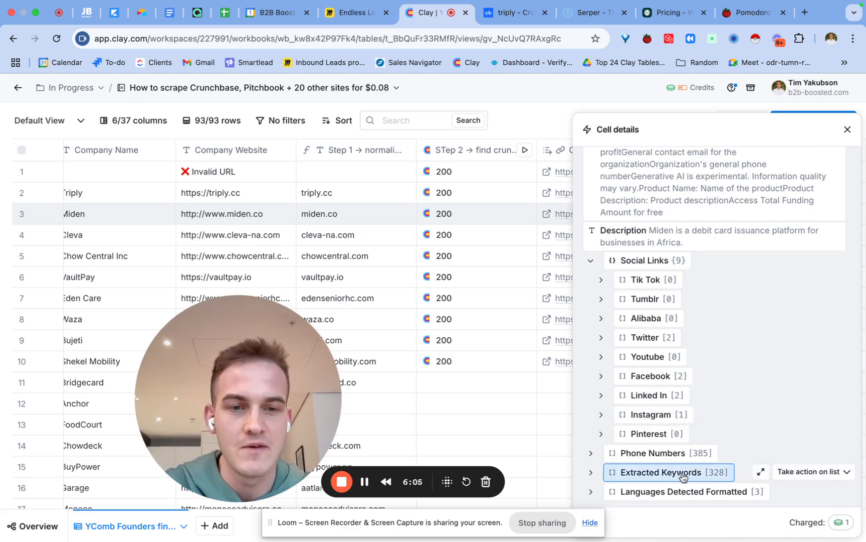
{"action": "left_click", "coordinate": [675, 453]}
{"action": "scroll", "coordinate": [680, 456], "scroll_direction": "down", "scroll_amount": 8}
{"action": "scroll", "coordinate": [682, 456], "scroll_direction": "down", "scroll_amount": 20}
{"action": "scroll", "coordinate": [682, 456], "scroll_direction": "down", "scroll_amount": 6}
Step: Search Miden's scraped data for "semrush", clear the search and close the cell details
{"action": "scroll", "coordinate": [682, 457], "scroll_direction": "up", "scroll_amount": 20}
{"action": "scroll", "coordinate": [682, 456], "scroll_direction": "up", "scroll_amount": 20}
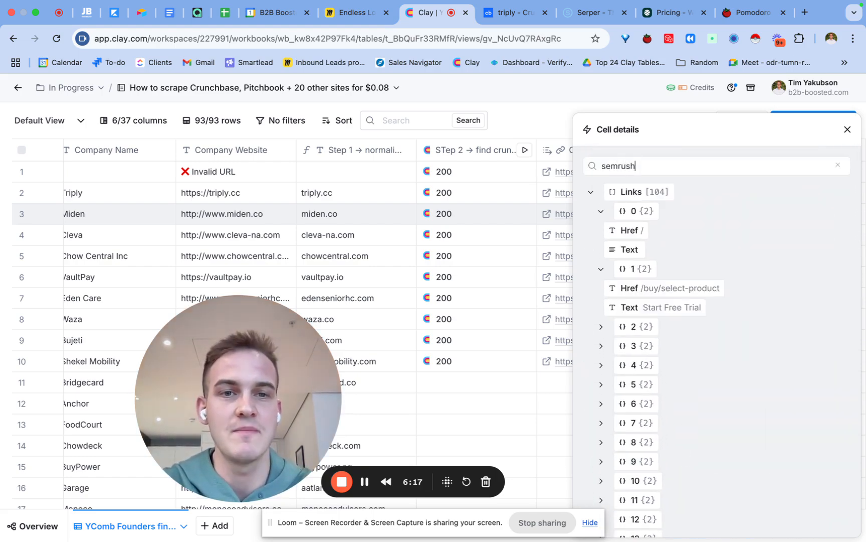
{"action": "double_click", "coordinate": [627, 166]}
{"action": "key", "text": "BackSpace"}
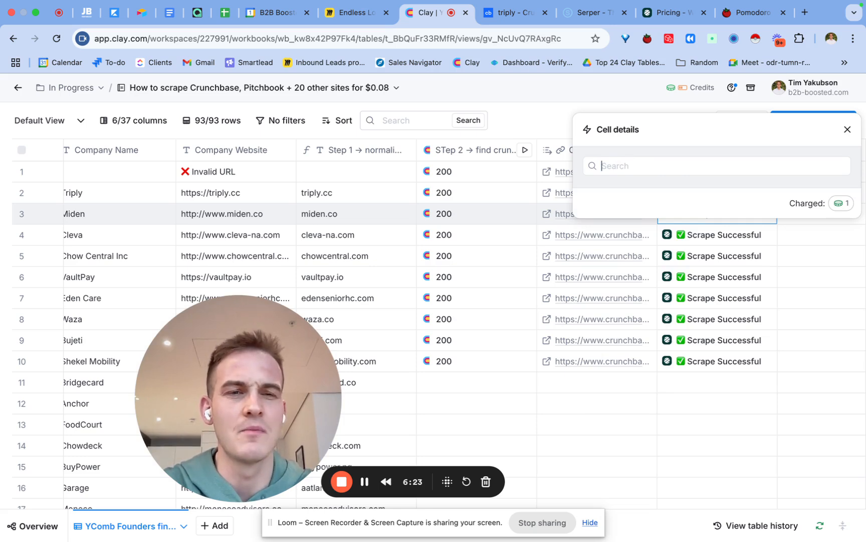
{"action": "scroll", "coordinate": [668, 386], "scroll_direction": "down", "scroll_amount": 1}
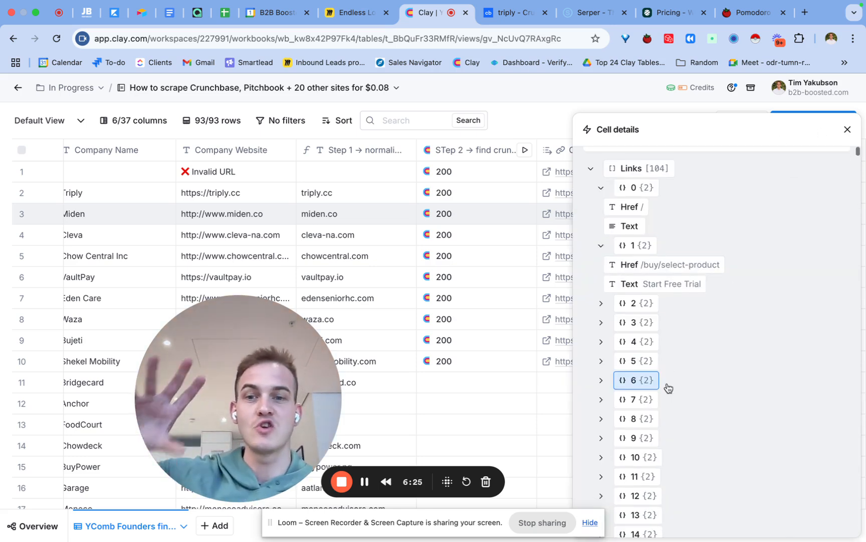
{"action": "scroll", "coordinate": [668, 387], "scroll_direction": "down", "scroll_amount": 1}
{"action": "scroll", "coordinate": [668, 387], "scroll_direction": "down", "scroll_amount": 3}
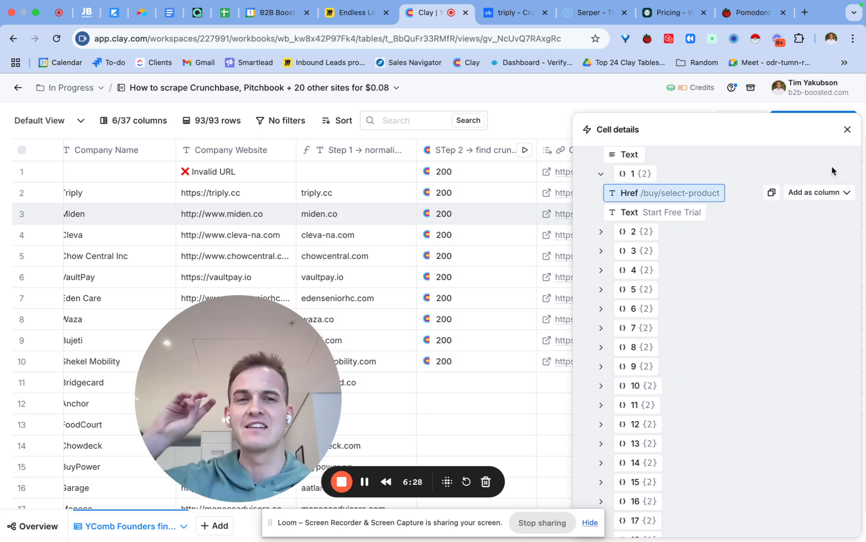
{"action": "left_click", "coordinate": [847, 133]}
{"action": "left_click", "coordinate": [832, 130]}
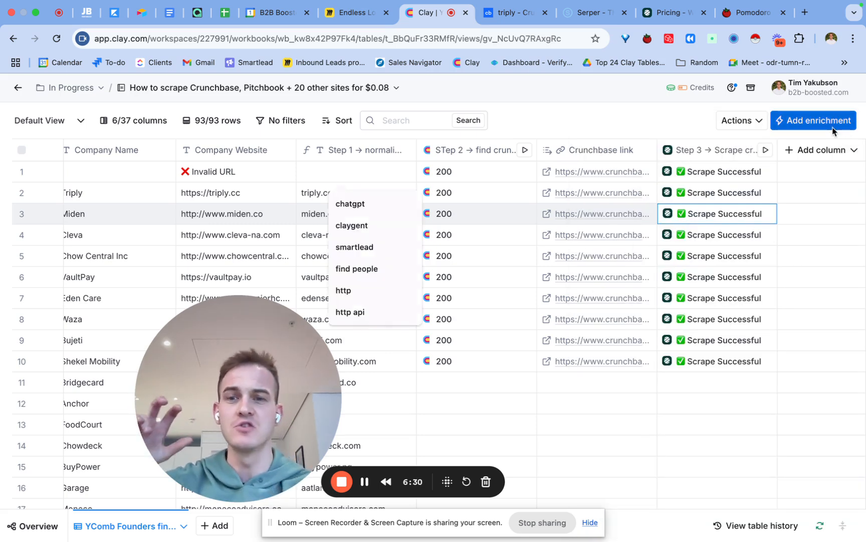
{"action": "type", "text": "chatgpt"}
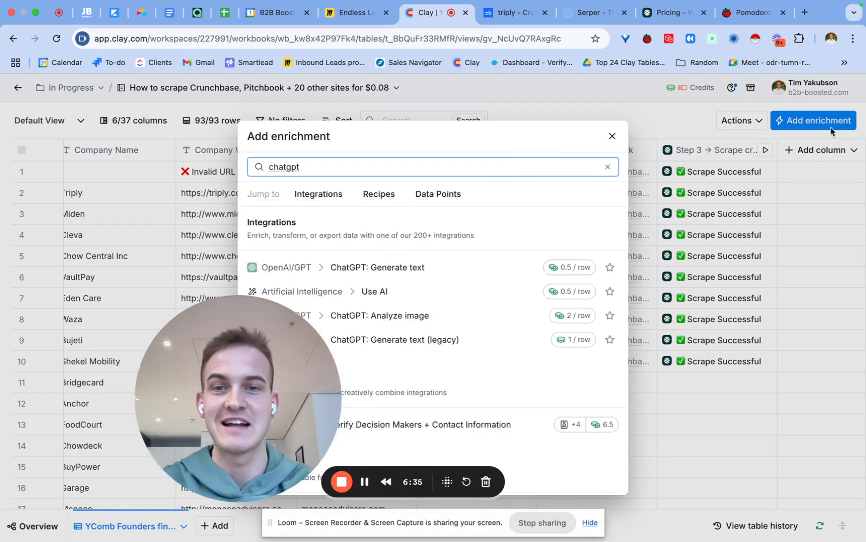
{"action": "left_click", "coordinate": [426, 267]}
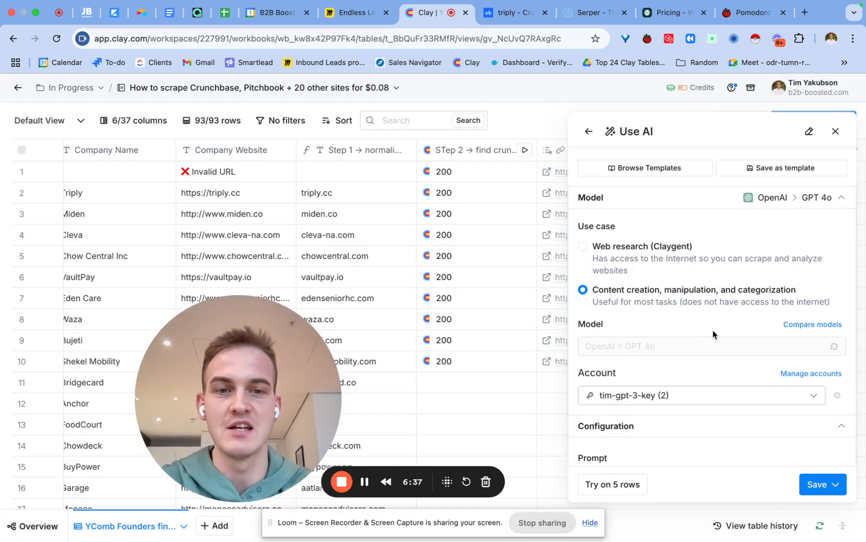
{"action": "scroll", "coordinate": [713, 333], "scroll_direction": "down", "scroll_amount": 5}
{"action": "left_click", "coordinate": [694, 273]}
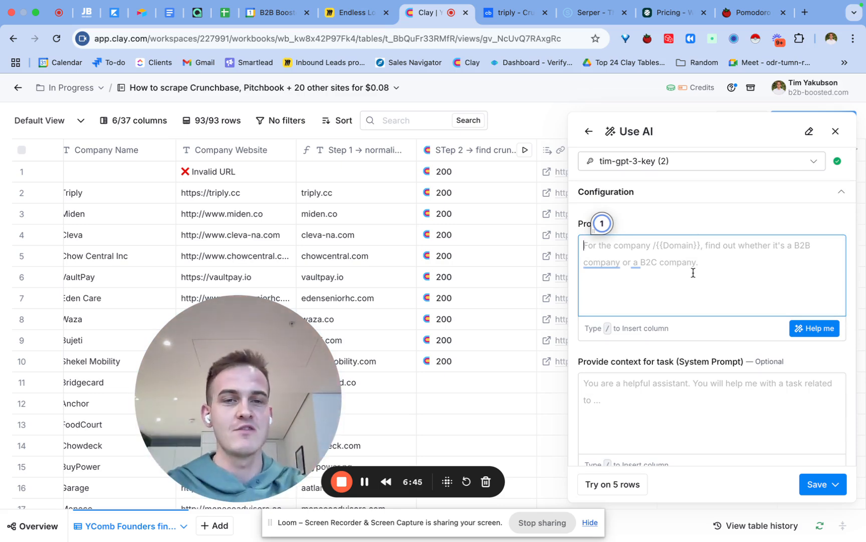
{"action": "left_click", "coordinate": [835, 132]}
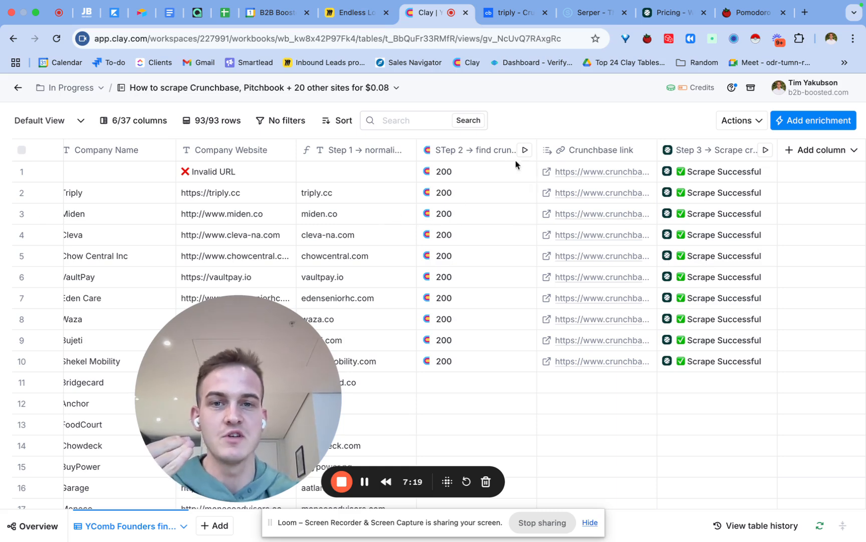
Step: Review the Crunchbase site query and normalised domain column in the Step 2 request body, and close its settings
{"action": "left_click", "coordinate": [464, 151]}
{"action": "left_click", "coordinate": [463, 200]}
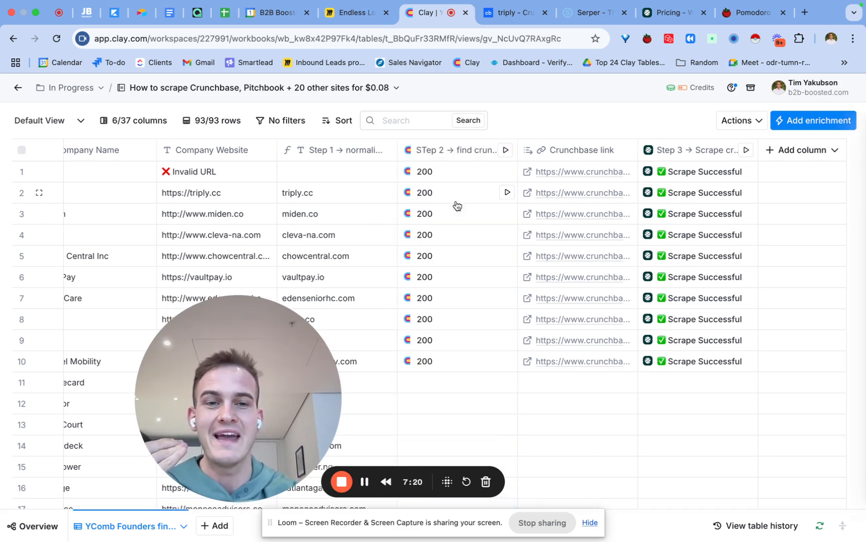
{"action": "scroll", "coordinate": [708, 370], "scroll_direction": "down", "scroll_amount": 8}
{"action": "scroll", "coordinate": [709, 370], "scroll_direction": "up", "scroll_amount": 3}
{"action": "scroll", "coordinate": [705, 366], "scroll_direction": "up", "scroll_amount": 1}
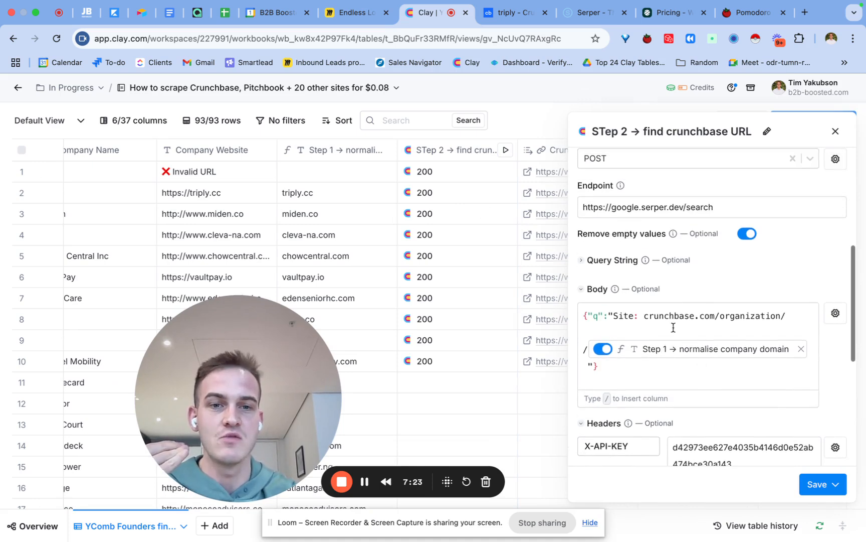
{"action": "left_click_drag", "start_coordinate": [646, 317], "coordinate": [694, 321]}
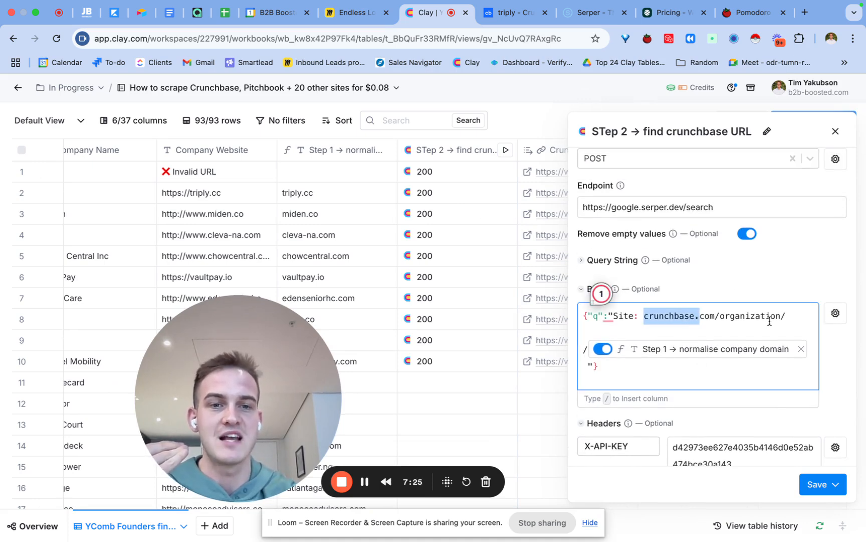
{"action": "mouse_move", "coordinate": [735, 354]}
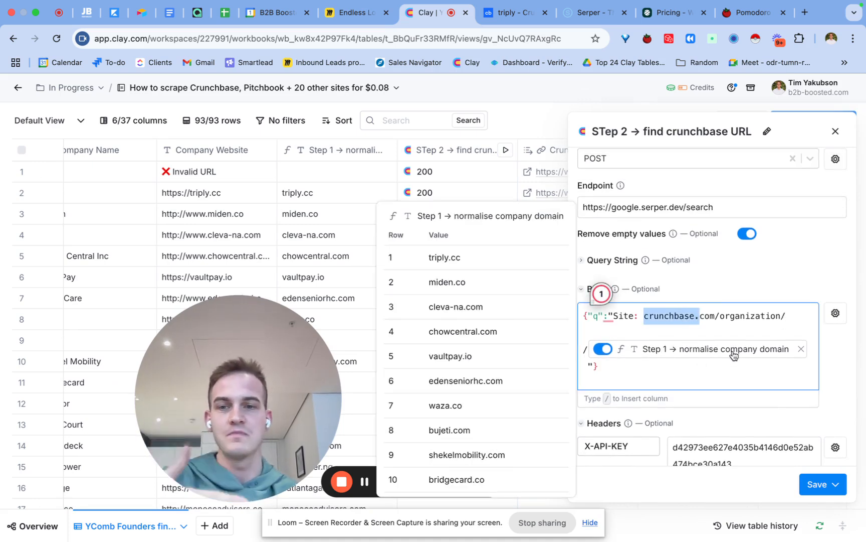
{"action": "left_click", "coordinate": [836, 131]}
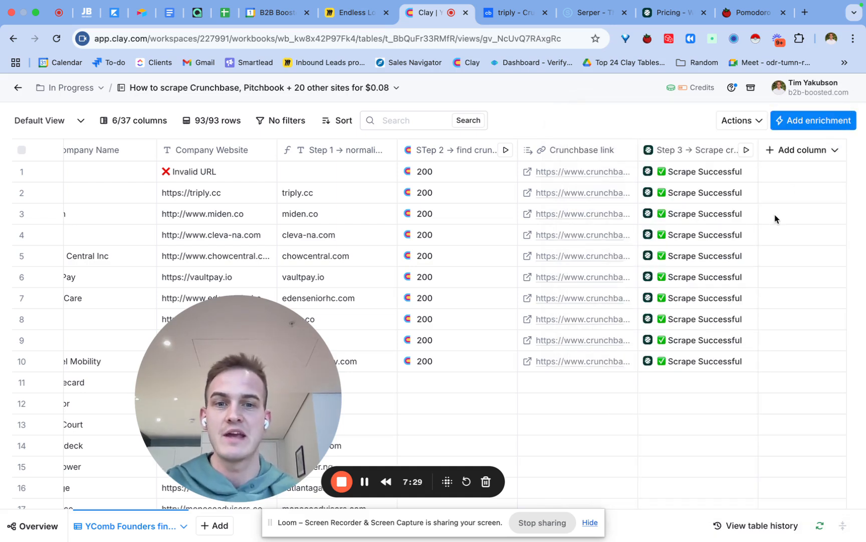